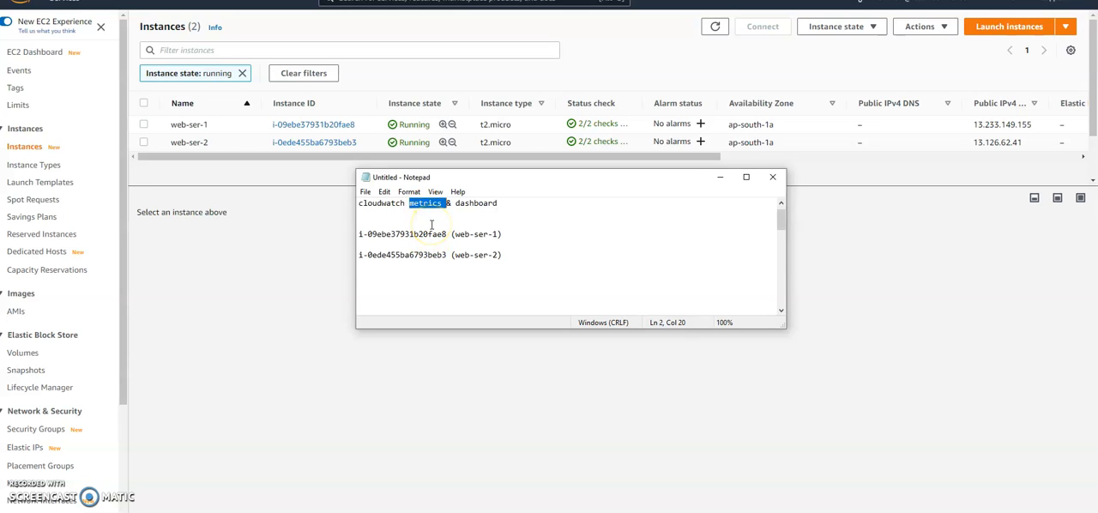
{"action": "left_click", "coordinate": [472, 206]}
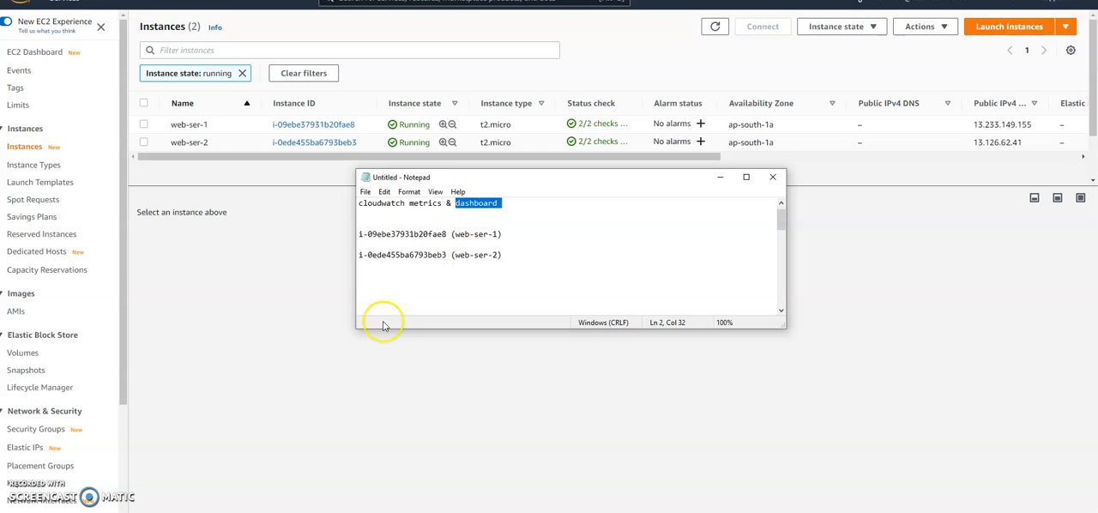
{"action": "left_click", "coordinate": [399, 234]}
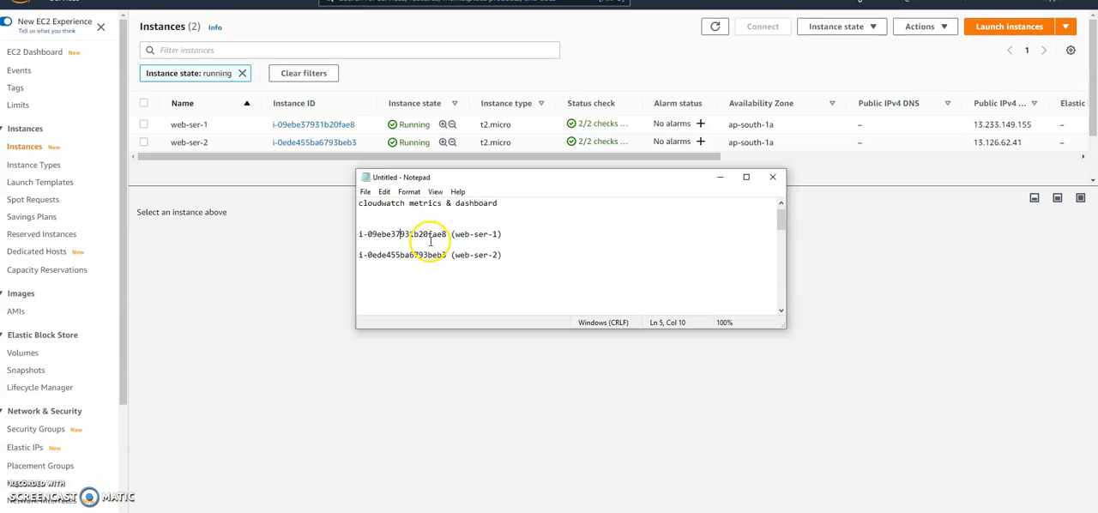
{"action": "left_click", "coordinate": [284, 263]}
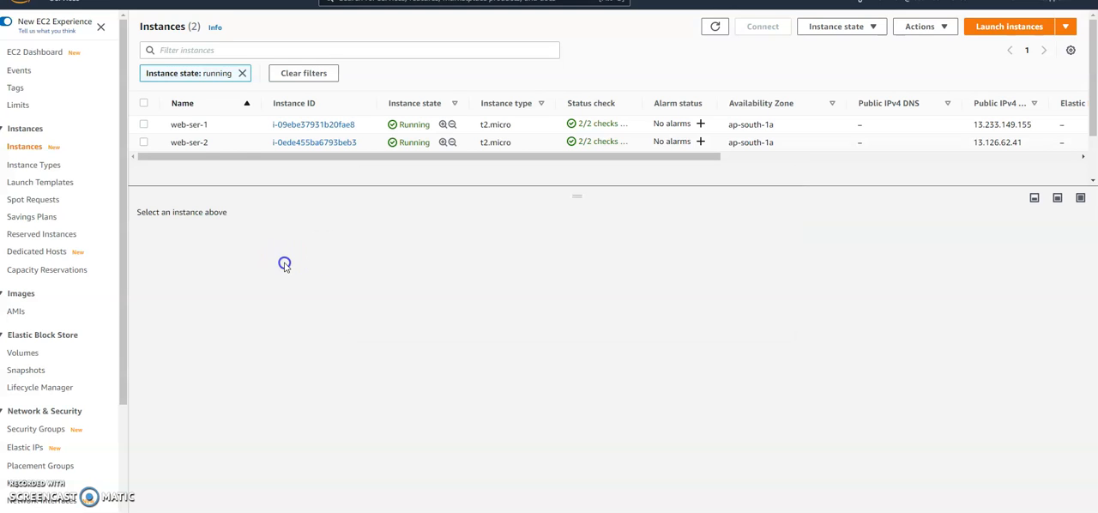
Step: Examine the monitoring graphs of the web-ser-1 instance, from CPU utilization through network, disk and CPU credit metrics
{"action": "left_click", "coordinate": [143, 124]}
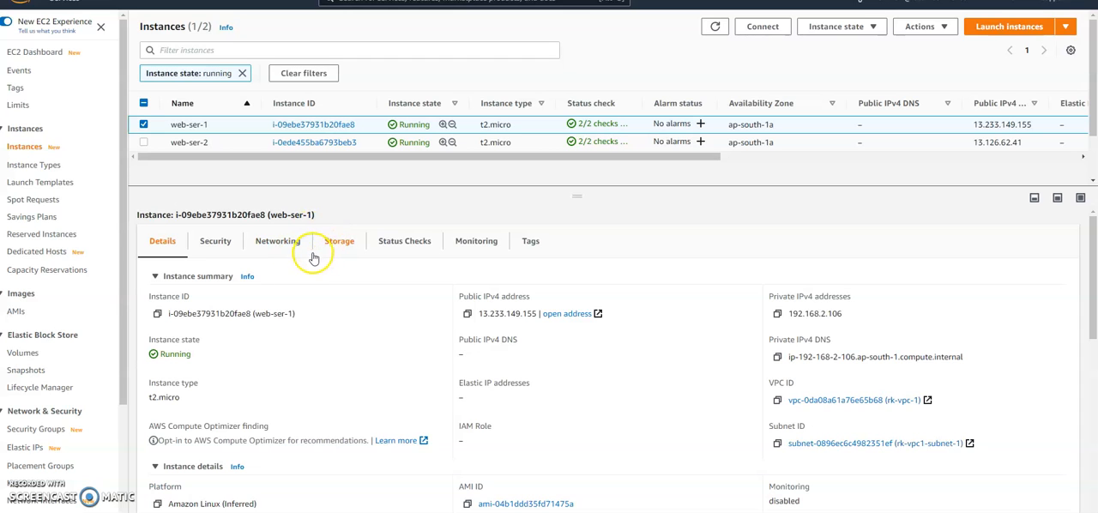
{"action": "left_click", "coordinate": [468, 242]}
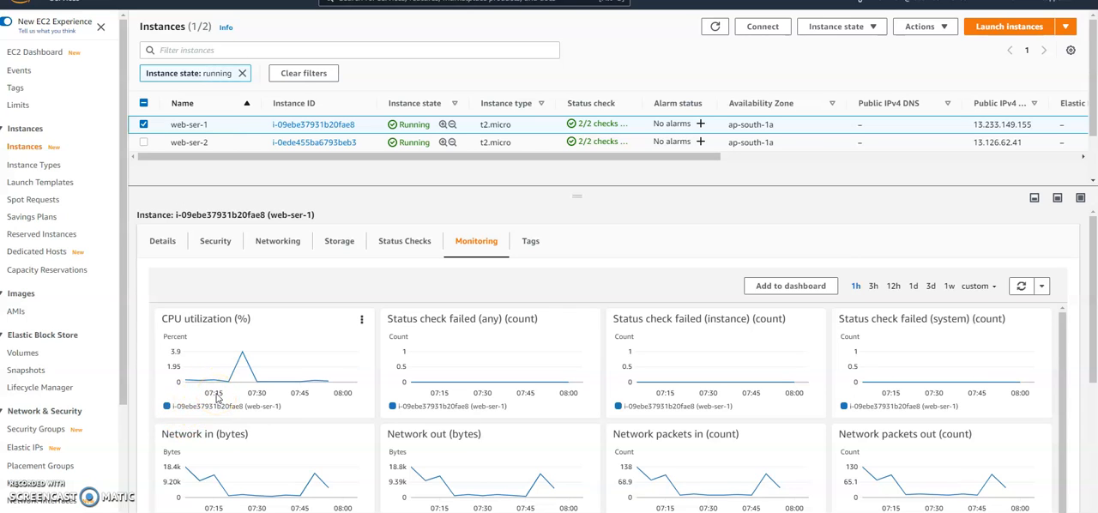
{"action": "mouse_move", "coordinate": [266, 410]}
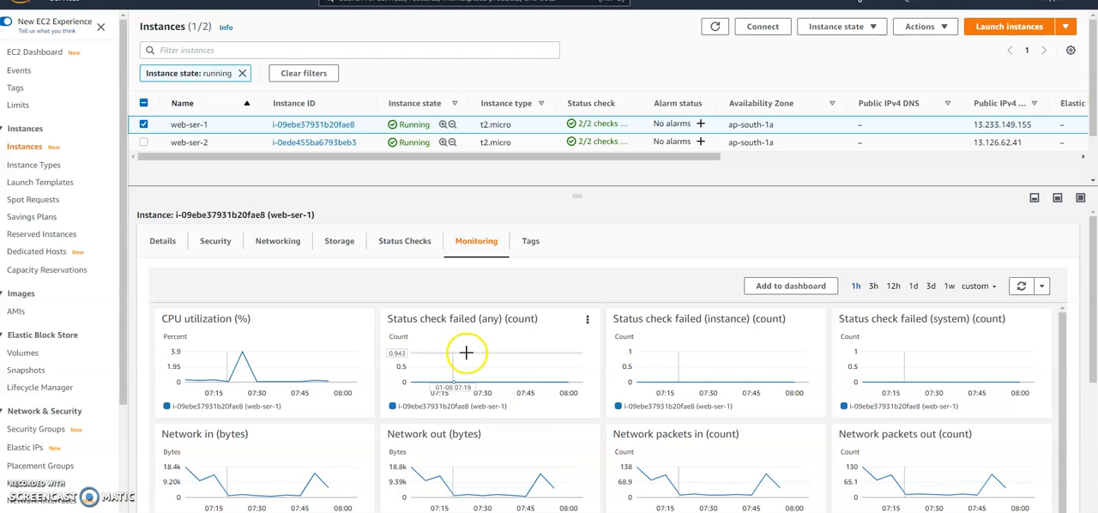
{"action": "scroll", "coordinate": [749, 391], "scroll_direction": "down", "scroll_amount": 1}
{"action": "scroll", "coordinate": [729, 433], "scroll_direction": "down", "scroll_amount": 3}
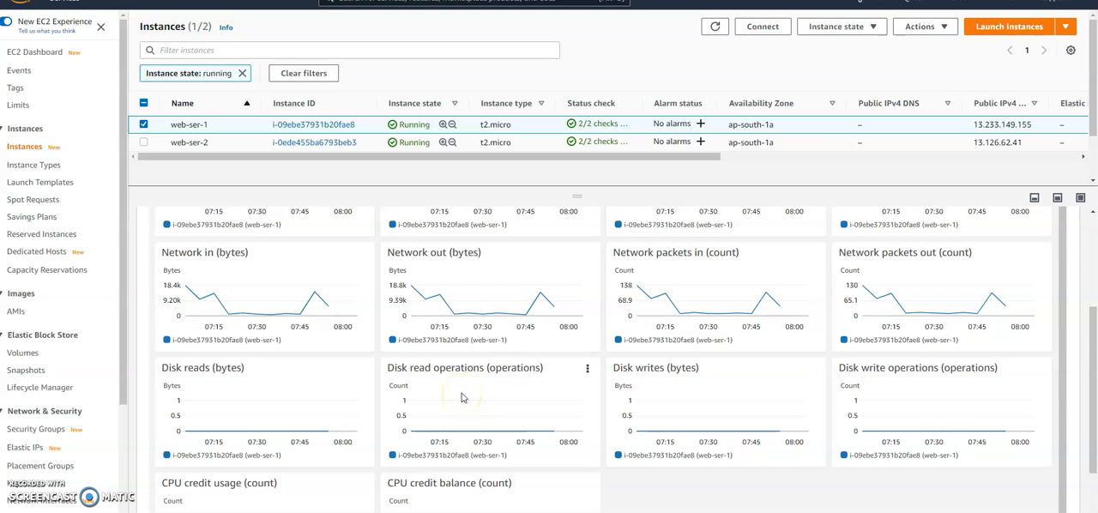
{"action": "scroll", "coordinate": [463, 397], "scroll_direction": "up", "scroll_amount": 1}
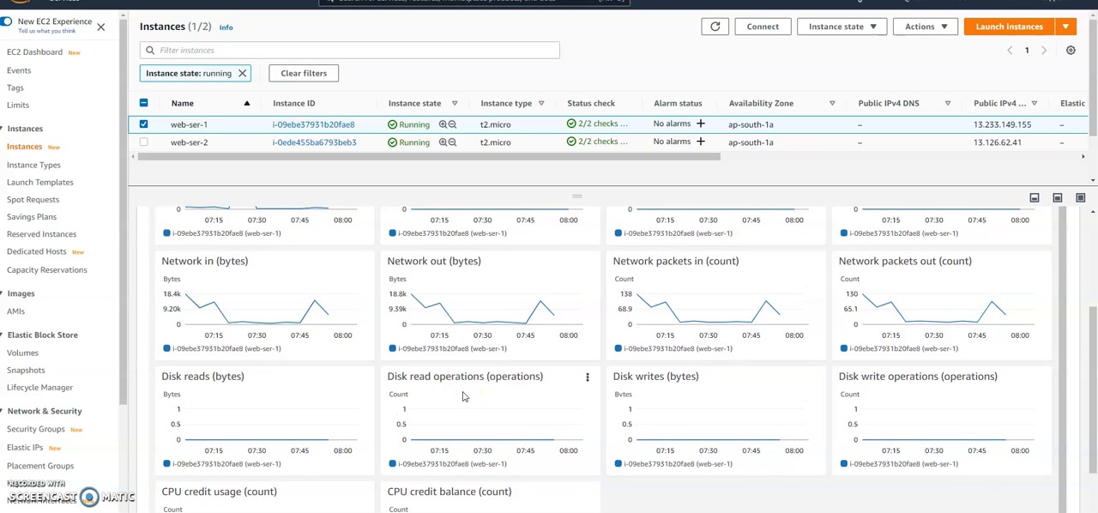
{"action": "scroll", "coordinate": [480, 381], "scroll_direction": "up", "scroll_amount": 3}
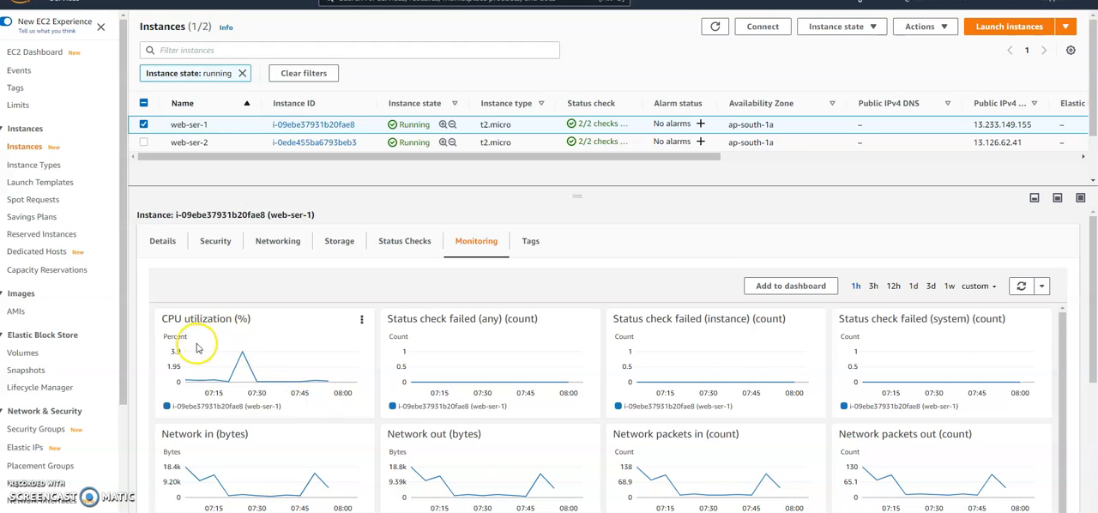
{"action": "mouse_move", "coordinate": [206, 351]}
Step: Switch to the CloudWatch service and list the EC2 Per-Instance Metrics
{"action": "left_click", "coordinate": [64, 1]}
{"action": "left_click", "coordinate": [508, 299]}
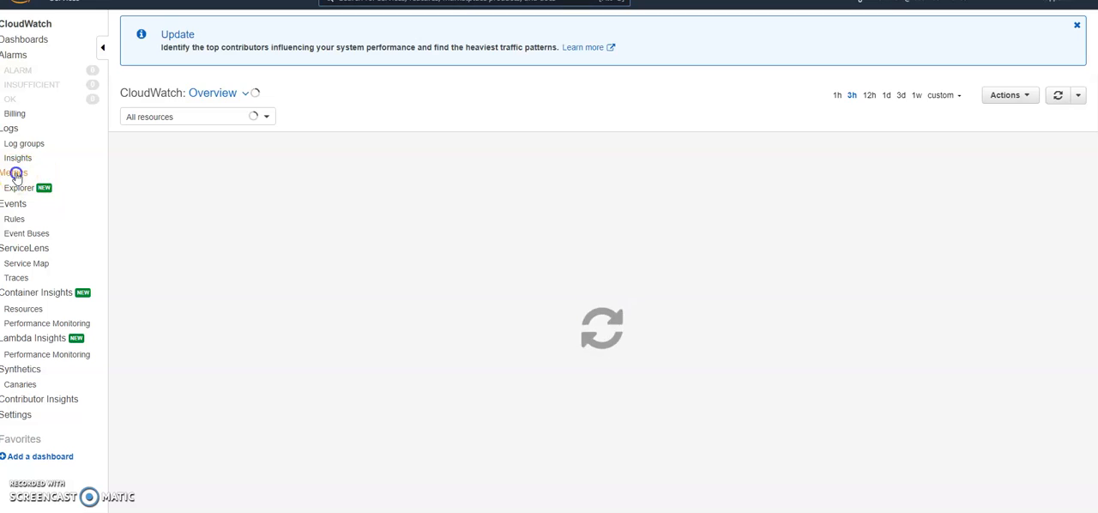
{"action": "left_click", "coordinate": [15, 173]}
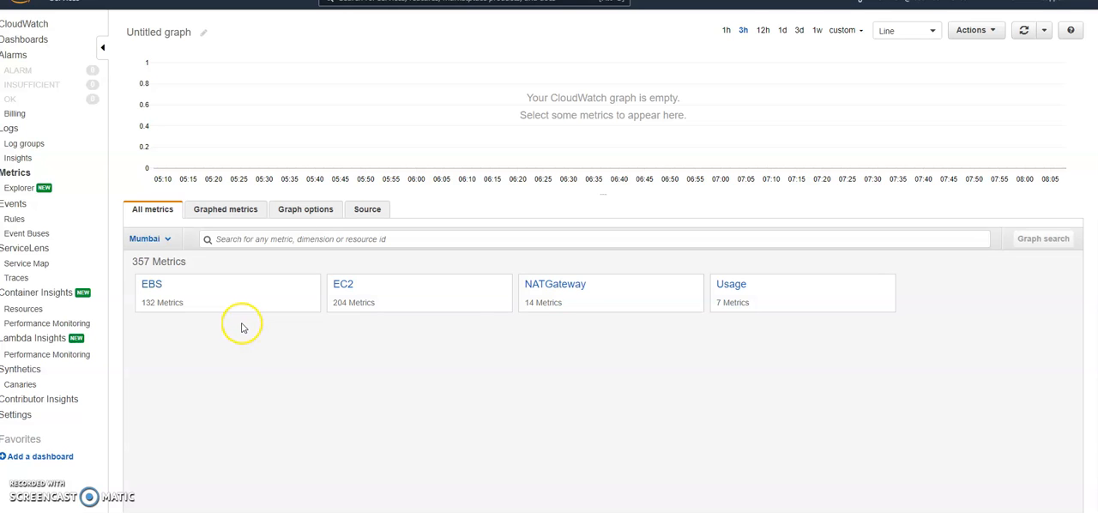
{"action": "left_click", "coordinate": [343, 284]}
{"action": "left_click", "coordinate": [188, 291]}
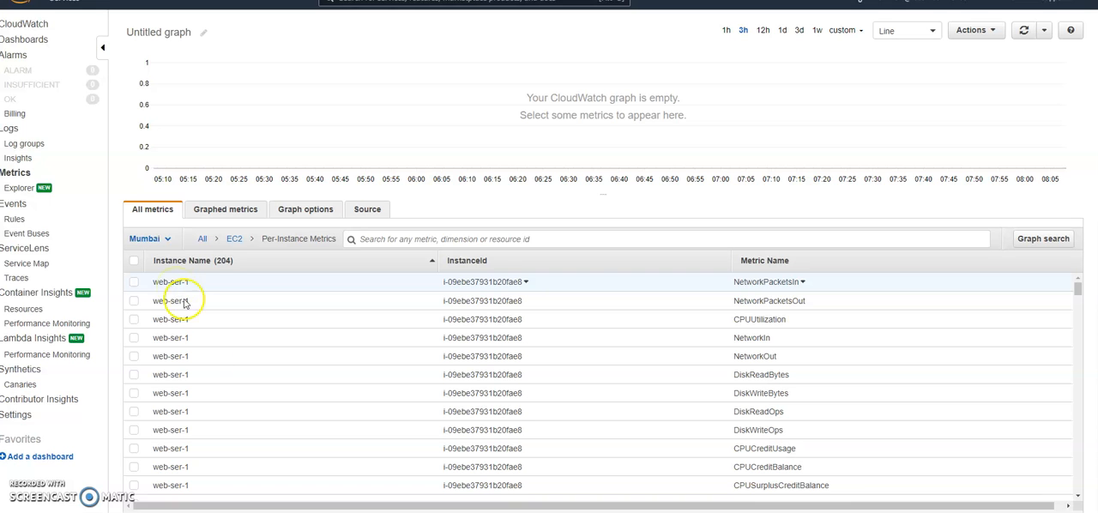
Step: Graph web-ser-1's CPUUtilization metric and set the graph's time range to 1h, checking the custom relative ranges
{"action": "scroll", "coordinate": [202, 386], "scroll_direction": "down", "scroll_amount": 5}
{"action": "scroll", "coordinate": [196, 393], "scroll_direction": "up", "scroll_amount": 5}
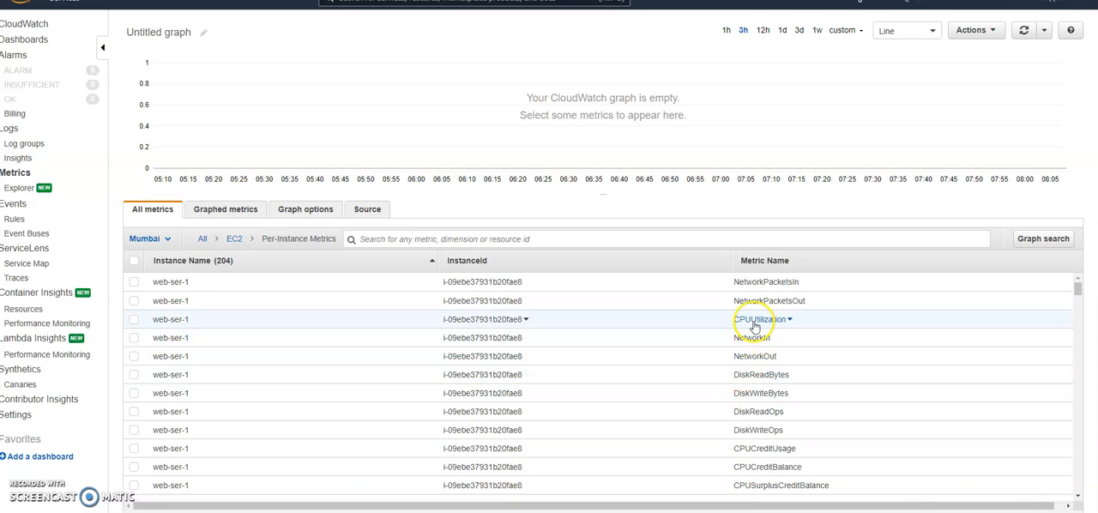
{"action": "left_click", "coordinate": [135, 321]}
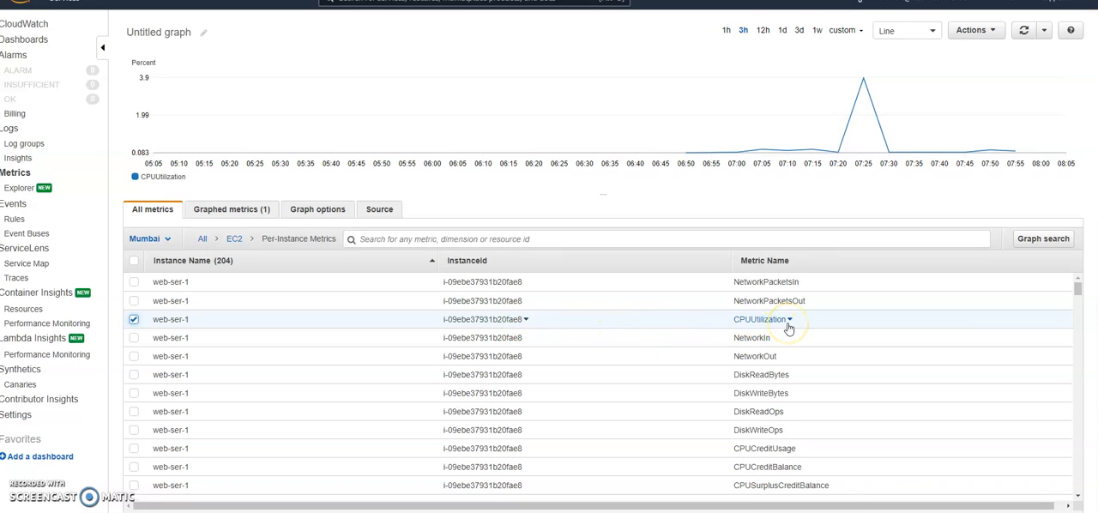
{"action": "left_click", "coordinate": [725, 32]}
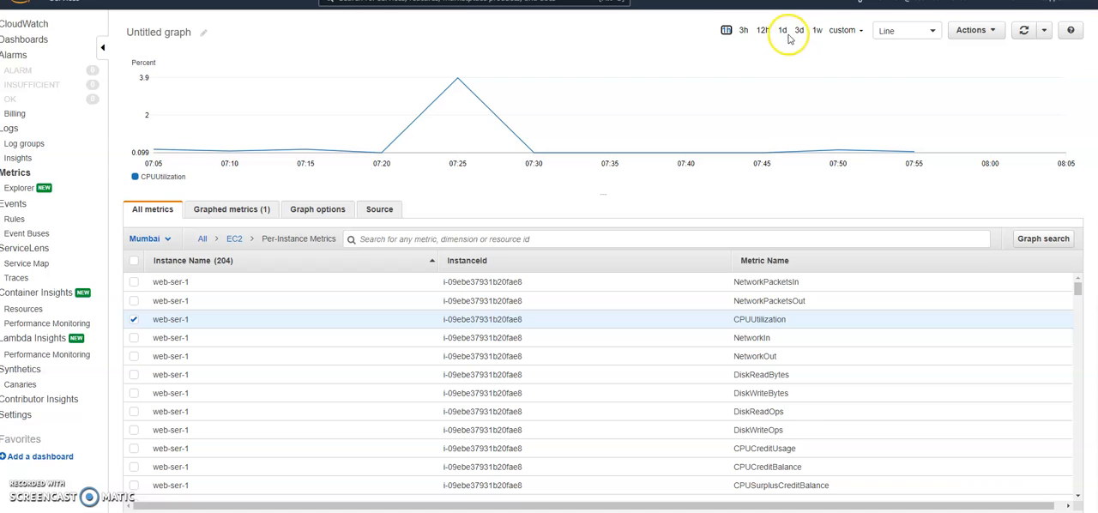
{"action": "left_click", "coordinate": [744, 35]}
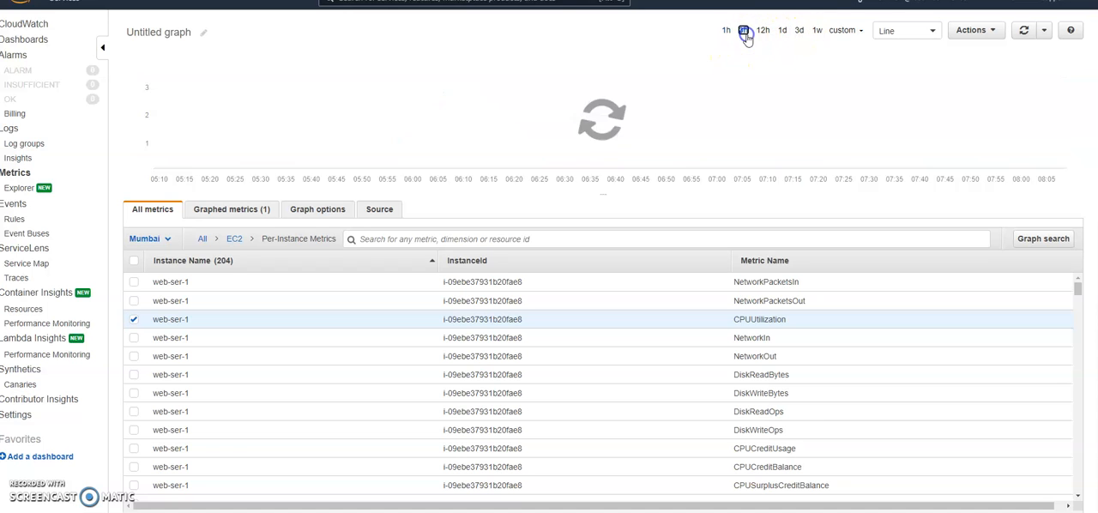
{"action": "left_click", "coordinate": [726, 33]}
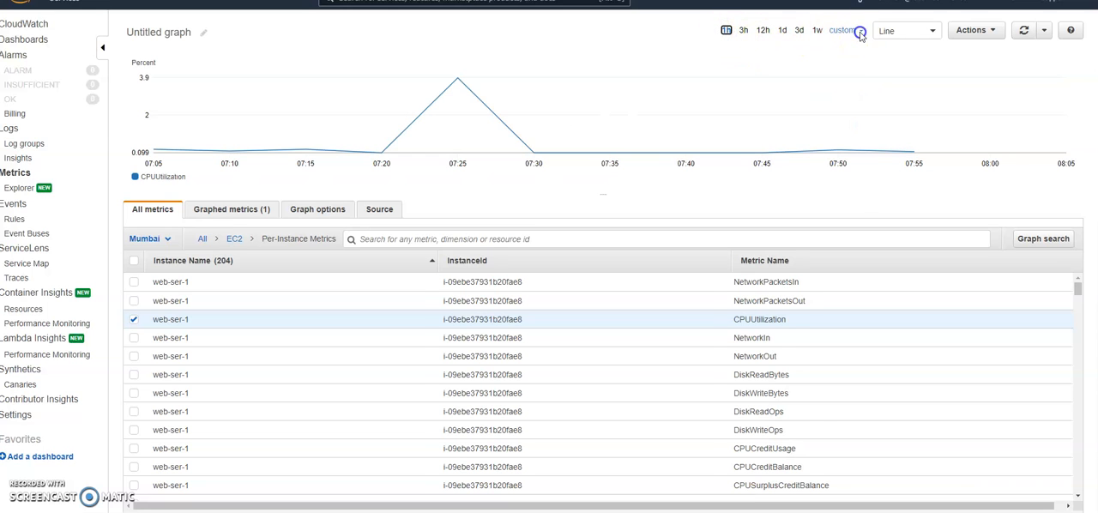
{"action": "left_click", "coordinate": [859, 33]}
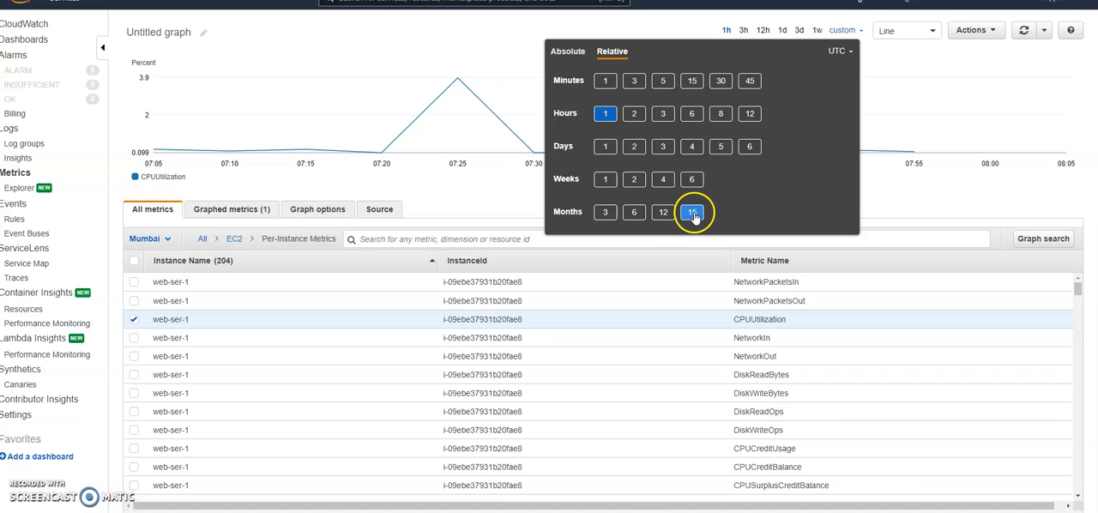
{"action": "left_click", "coordinate": [900, 67]}
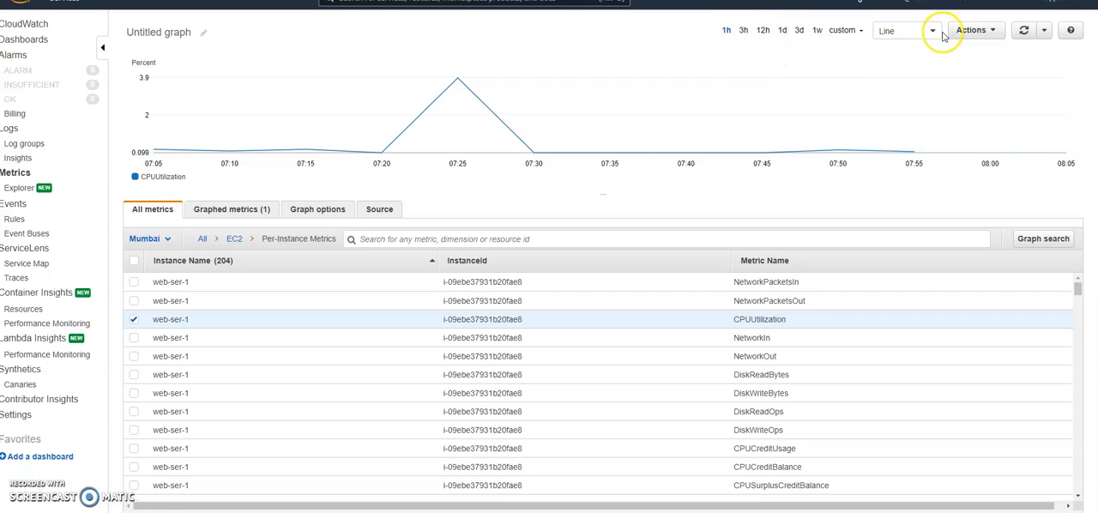
{"action": "mouse_move", "coordinate": [464, 112]}
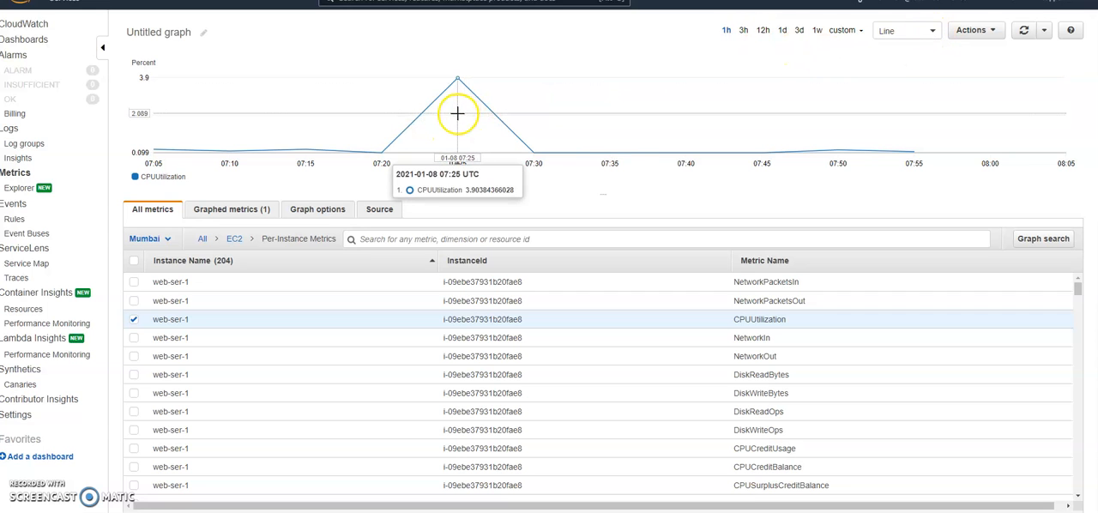
Step: Try the Stacked area, Number, Bar and Pie displays for the CPUUtilization graph and return it to Line
{"action": "left_click", "coordinate": [933, 33]}
{"action": "left_click", "coordinate": [911, 64]}
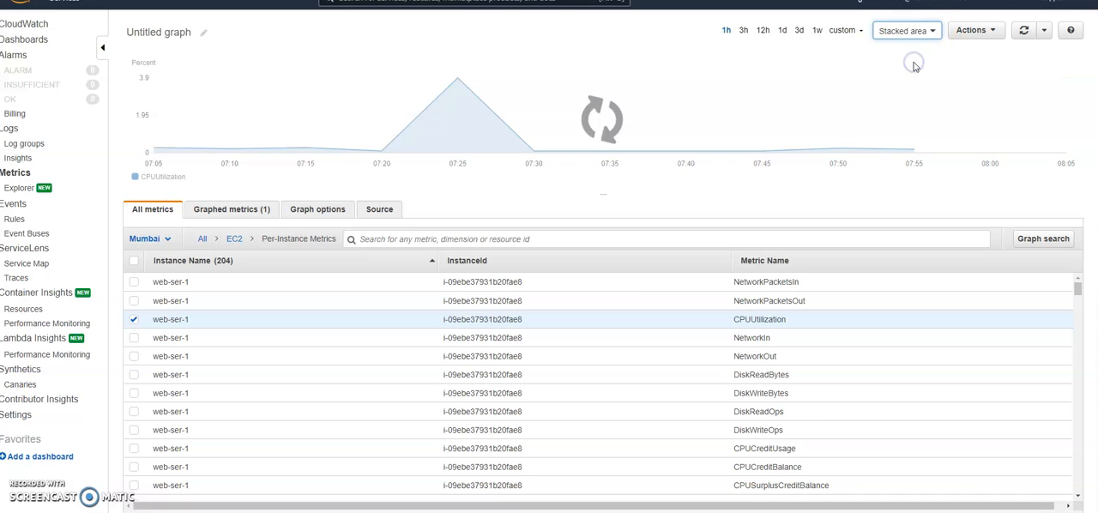
{"action": "left_click", "coordinate": [926, 34]}
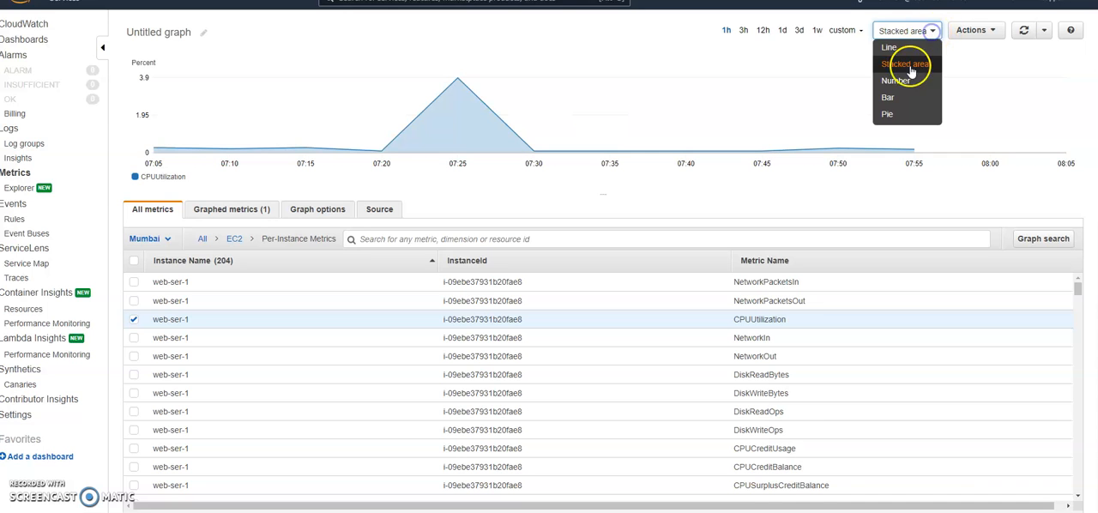
{"action": "left_click", "coordinate": [906, 81]}
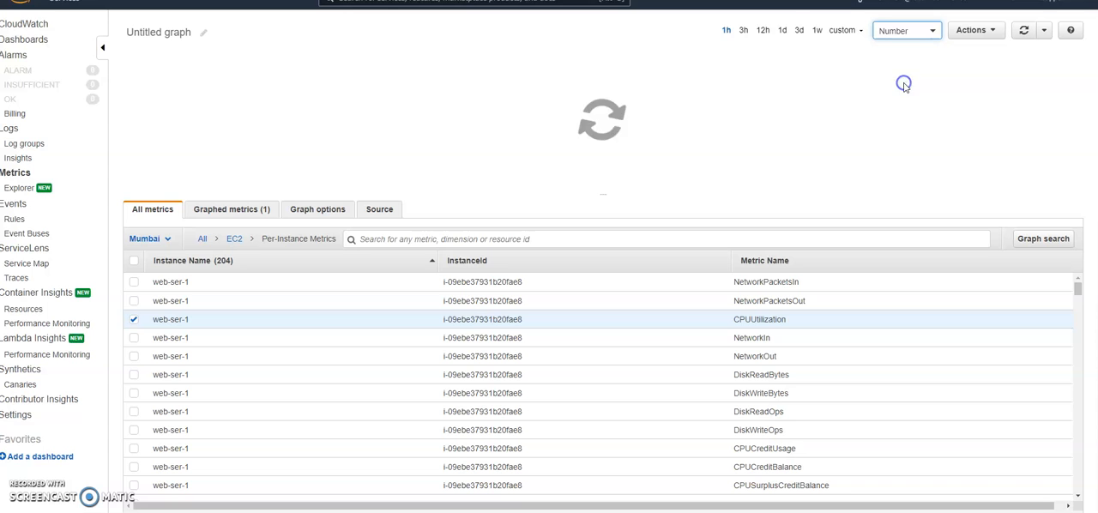
{"action": "left_click", "coordinate": [931, 32]}
{"action": "left_click", "coordinate": [907, 97]}
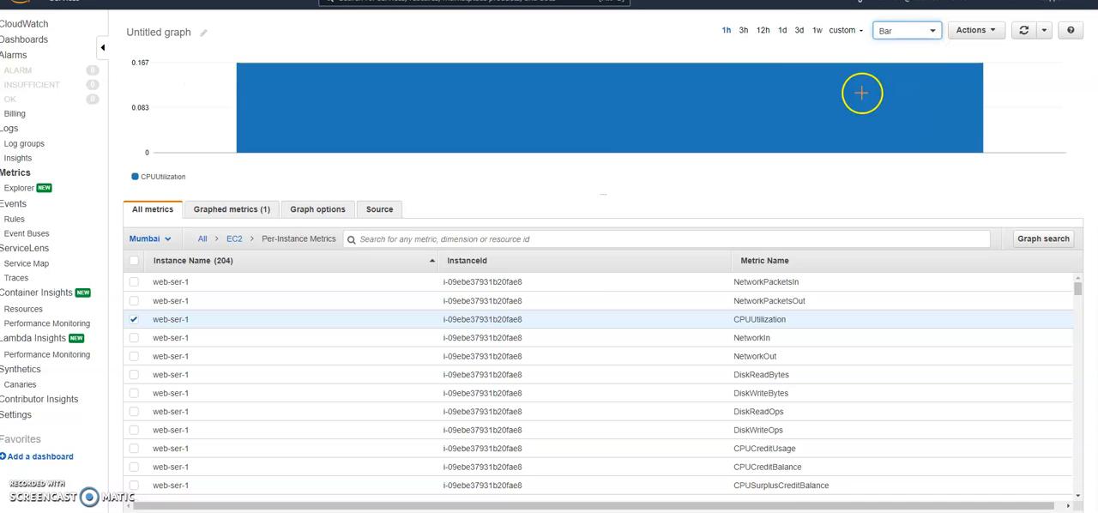
{"action": "left_click", "coordinate": [932, 31]}
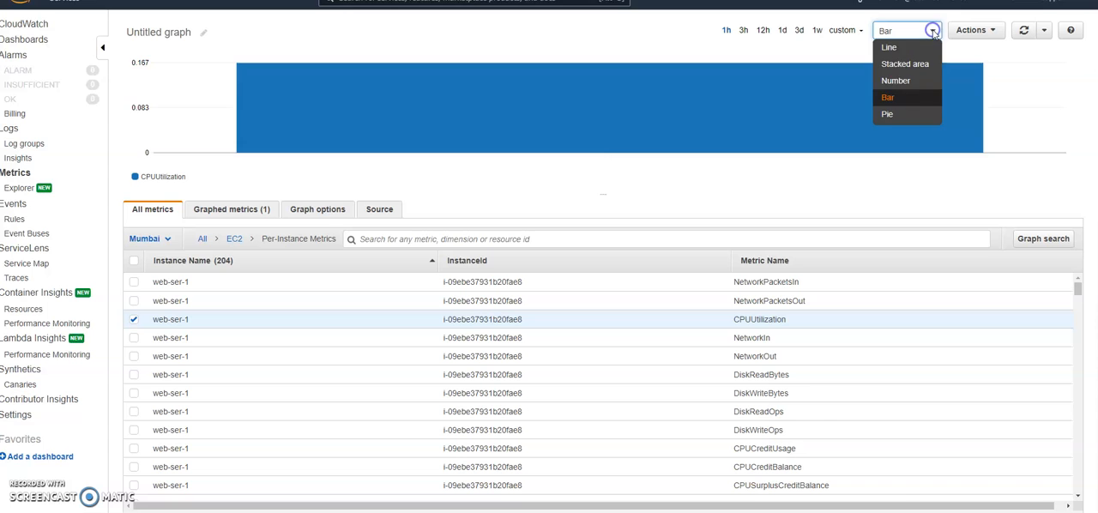
{"action": "left_click", "coordinate": [899, 116]}
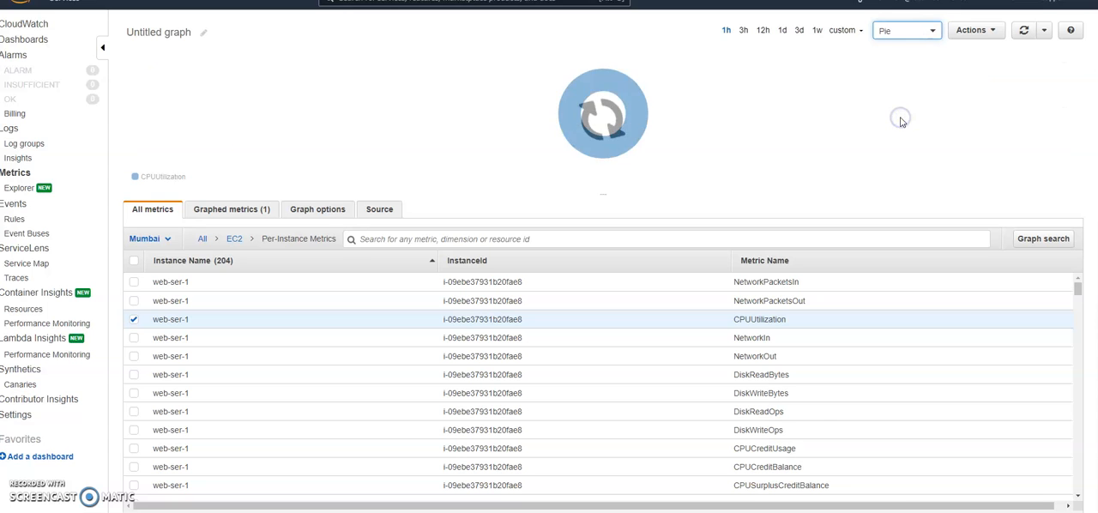
{"action": "left_click", "coordinate": [933, 36]}
{"action": "left_click", "coordinate": [911, 47]}
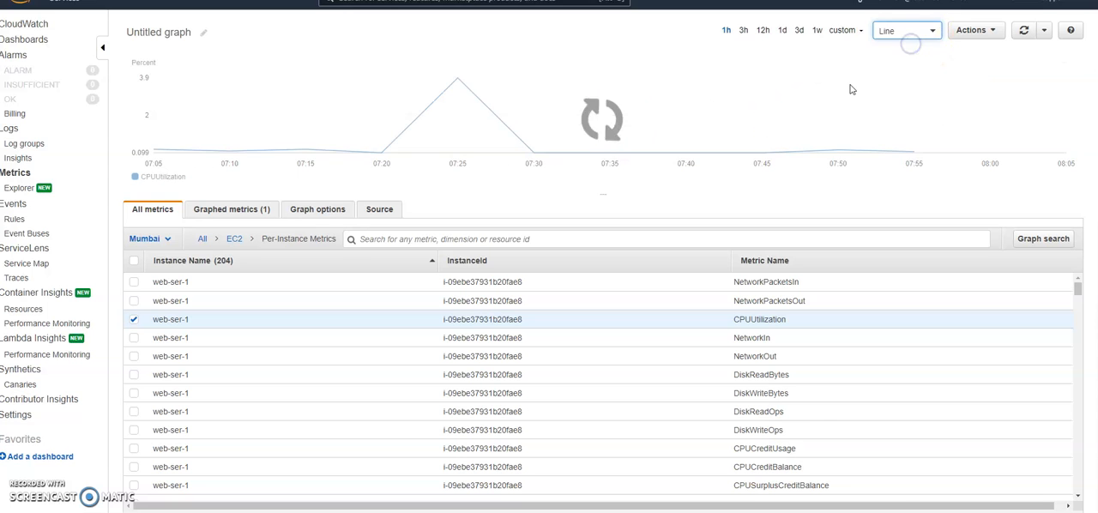
Step: Replace CPUUtilization with web-ser-1's NetworkIn metric on the graph
{"action": "left_click", "coordinate": [134, 319]}
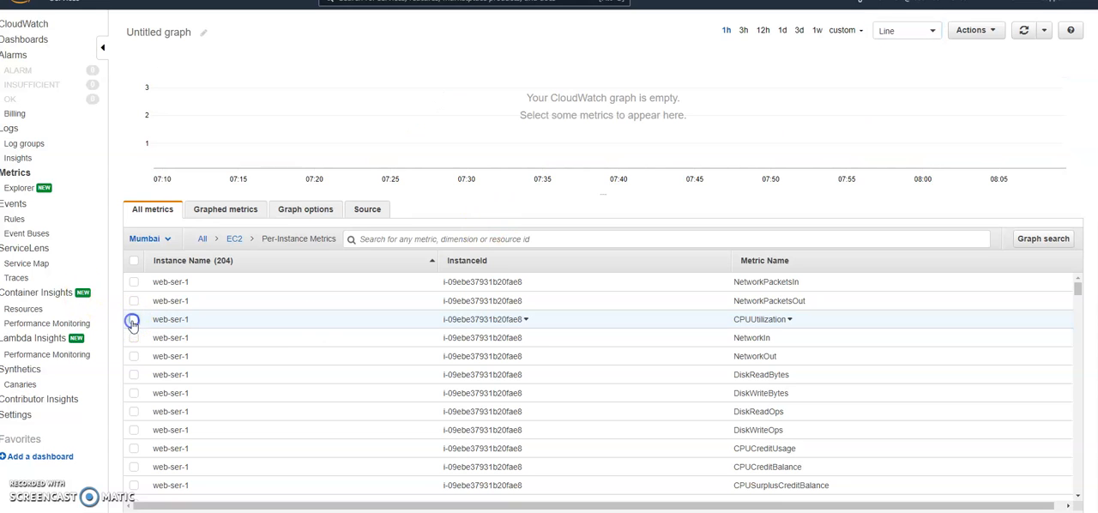
{"action": "left_click", "coordinate": [134, 338]}
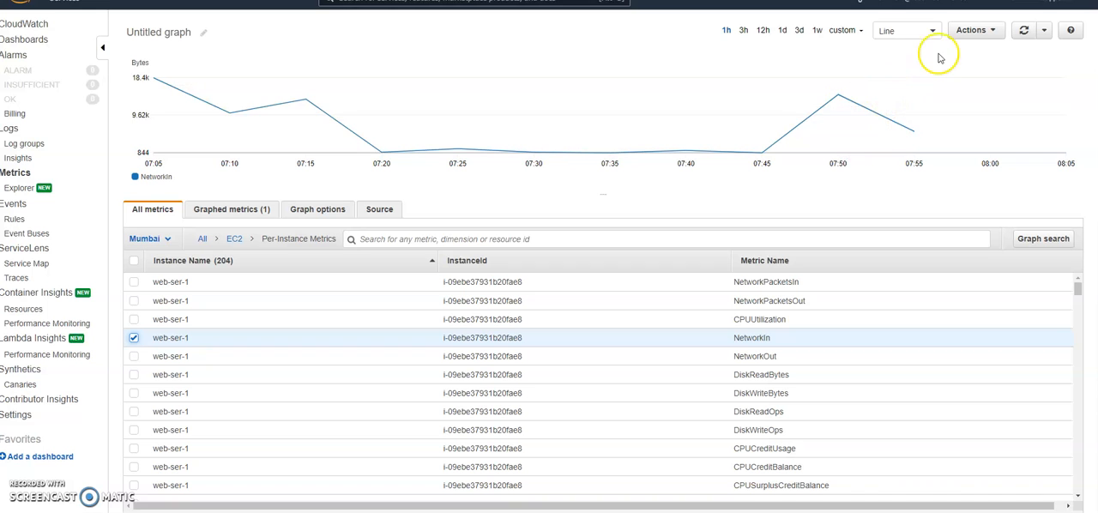
{"action": "scroll", "coordinate": [574, 378], "scroll_direction": "down", "scroll_amount": 2}
{"action": "scroll", "coordinate": [583, 385], "scroll_direction": "up", "scroll_amount": 2}
{"action": "scroll", "coordinate": [172, 351], "scroll_direction": "down", "scroll_amount": 2}
{"action": "scroll", "coordinate": [186, 344], "scroll_direction": "up", "scroll_amount": 2}
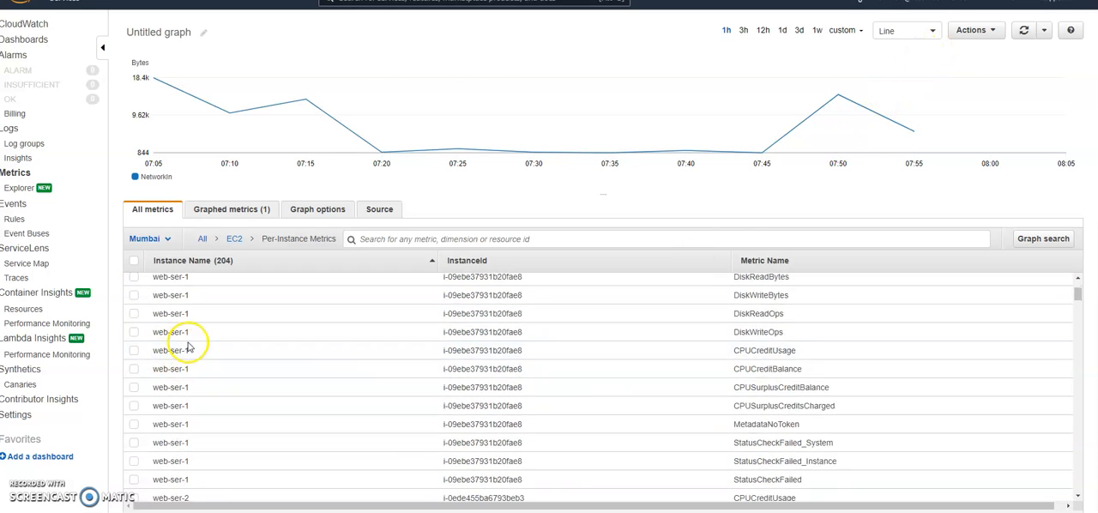
Step: Replace NetworkIn with web-ser-1's DiskWriteOps metric and add web-ser-2's CPUUtilization to the same graph
{"action": "left_click", "coordinate": [134, 339]}
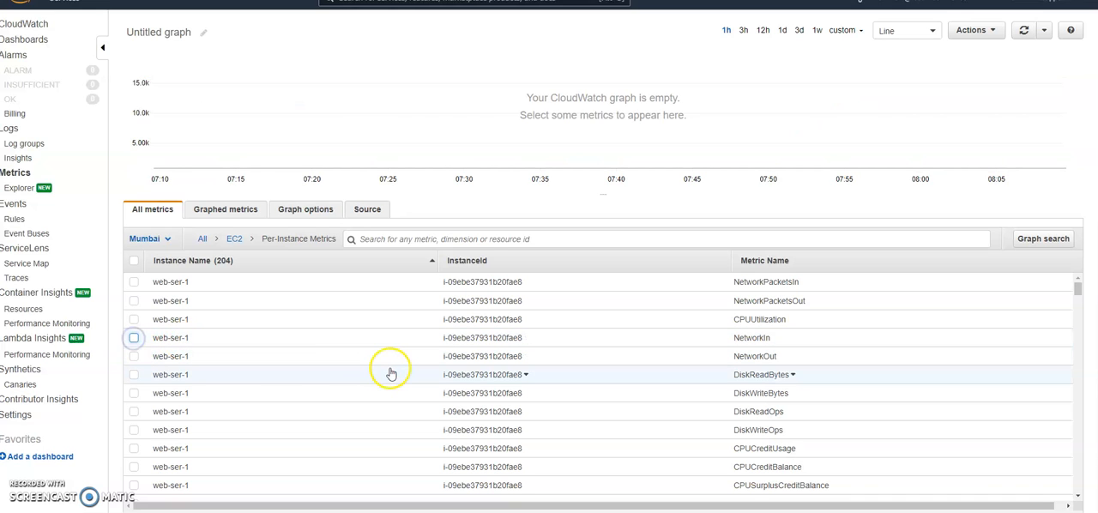
{"action": "left_click", "coordinate": [135, 429]}
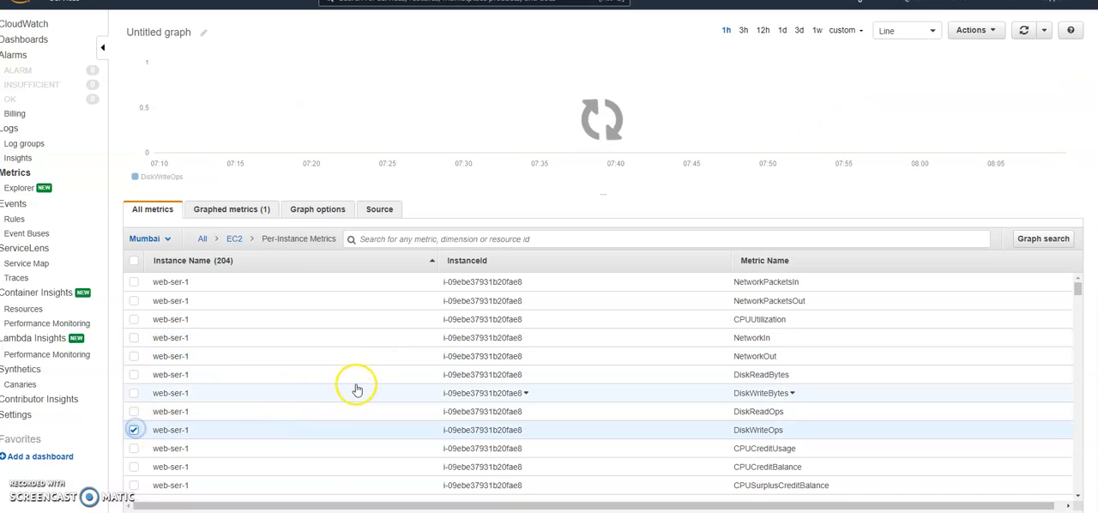
{"action": "scroll", "coordinate": [378, 369], "scroll_direction": "down", "scroll_amount": 1}
{"action": "scroll", "coordinate": [383, 361], "scroll_direction": "down", "scroll_amount": 2}
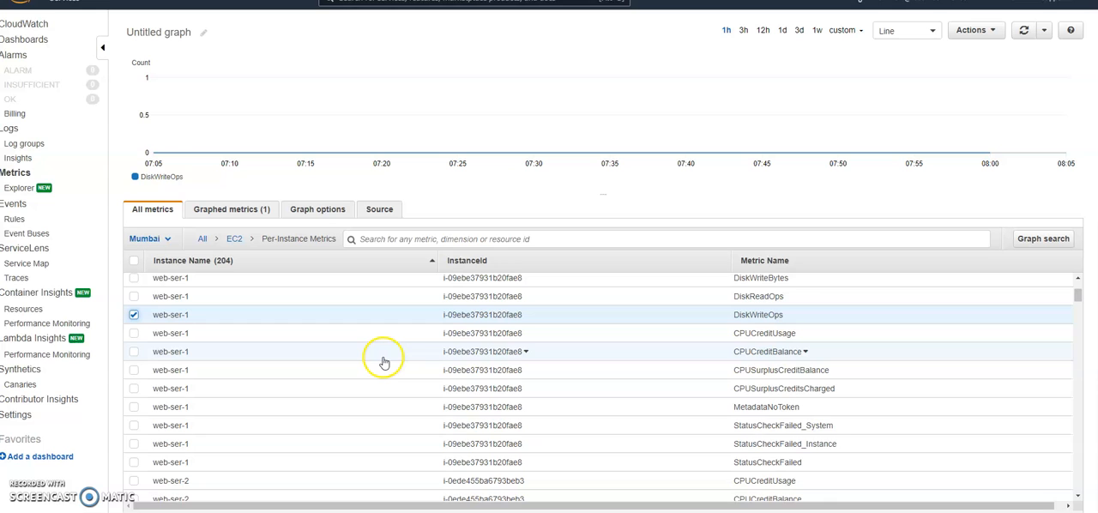
{"action": "scroll", "coordinate": [383, 361], "scroll_direction": "down", "scroll_amount": 3}
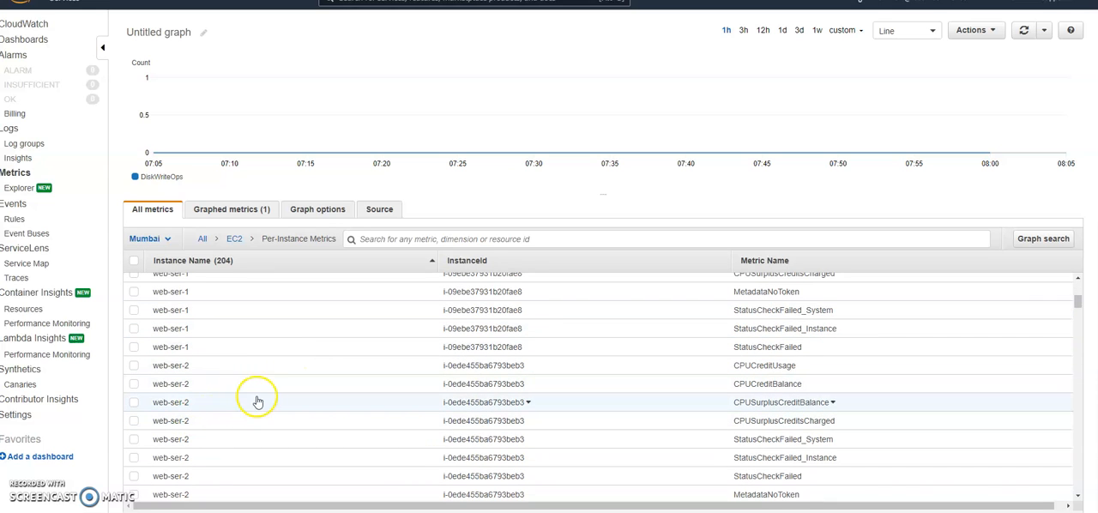
{"action": "scroll", "coordinate": [412, 386], "scroll_direction": "down", "scroll_amount": 3}
{"action": "scroll", "coordinate": [433, 386], "scroll_direction": "down", "scroll_amount": 2}
{"action": "left_click", "coordinate": [134, 434]}
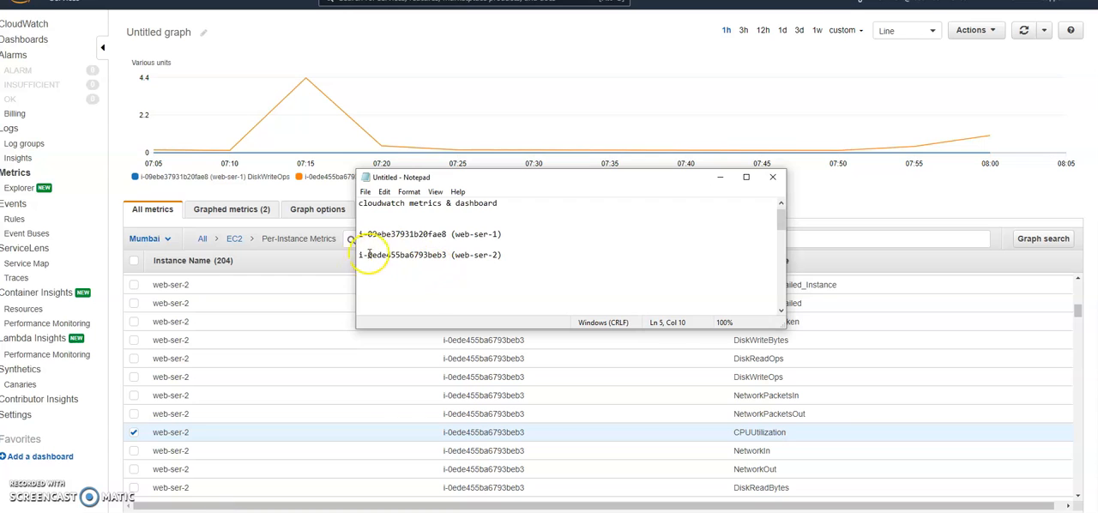
Step: Copy web-ser-2's instance ID from the Notepad note and filter the per-instance EC2 metrics by i-0ede455ba6793beb3
{"action": "left_click_drag", "start_coordinate": [357, 255], "coordinate": [448, 257]}
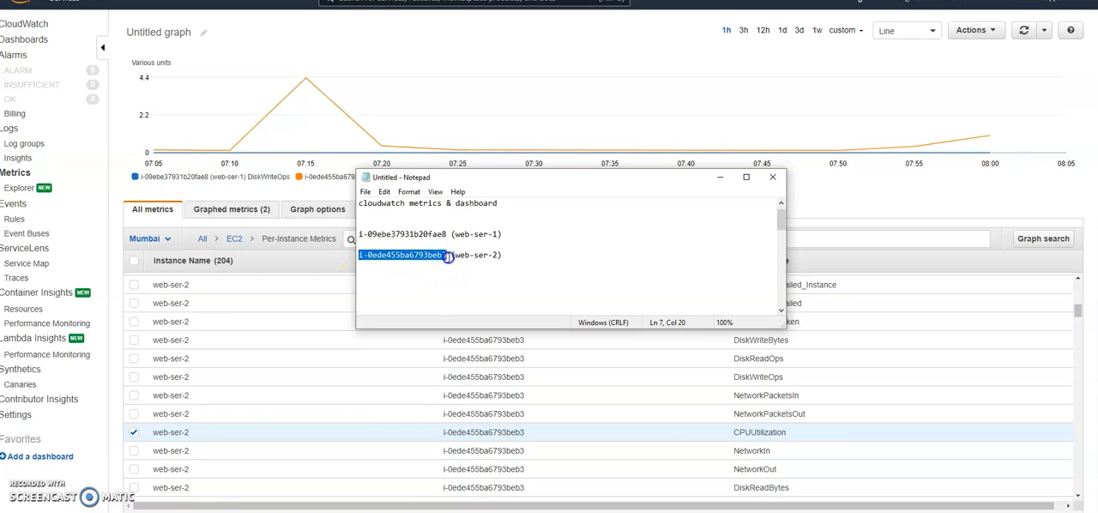
{"action": "right_click", "coordinate": [437, 259]}
{"action": "left_click", "coordinate": [455, 290]}
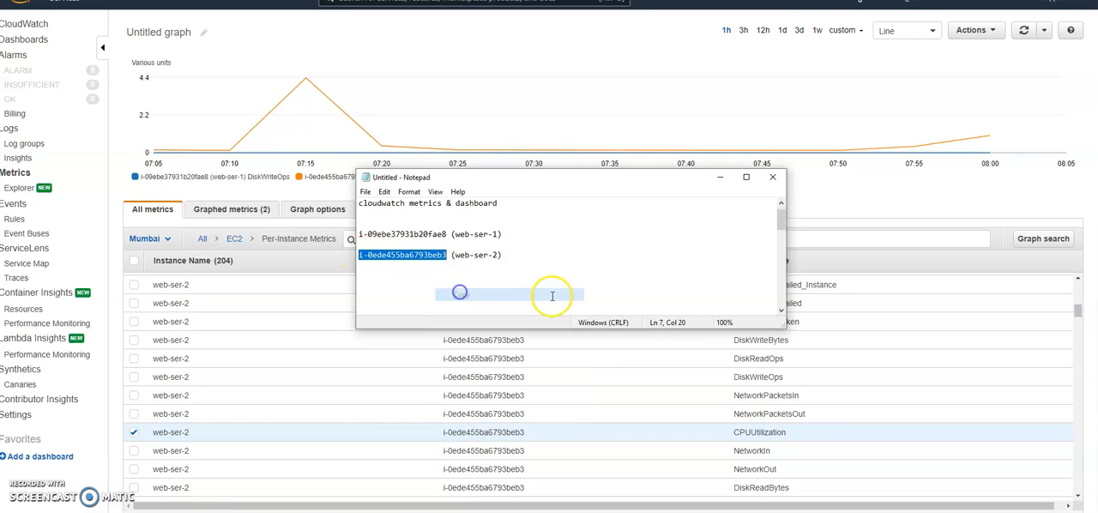
{"action": "left_click", "coordinate": [720, 177]}
{"action": "left_click", "coordinate": [387, 240]}
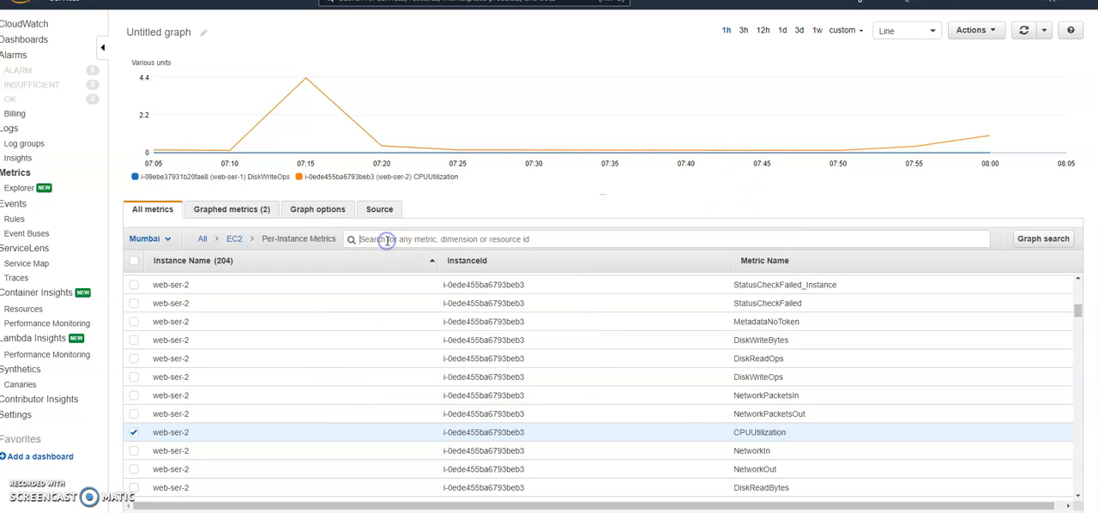
{"action": "key", "text": "ctrl+v"}
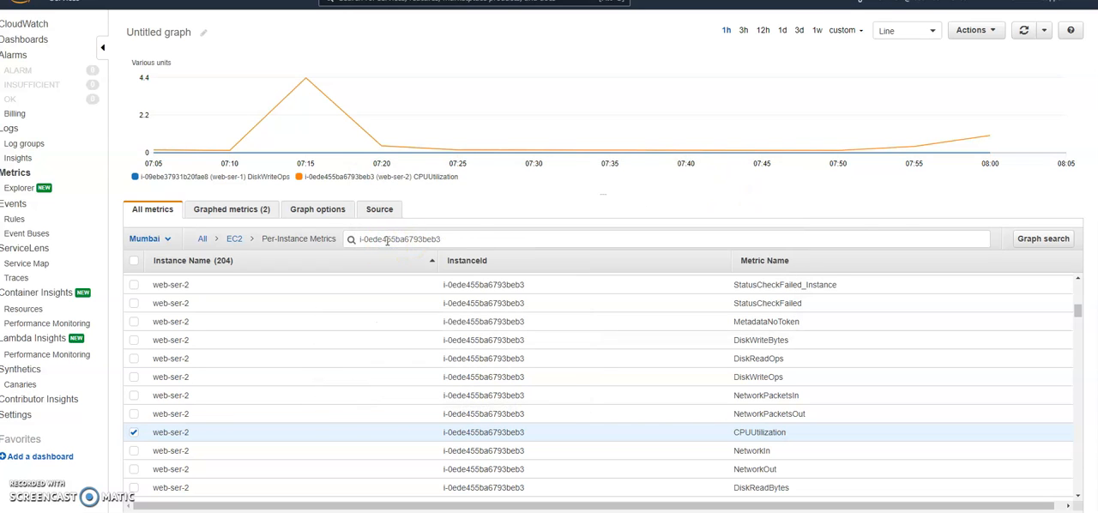
{"action": "key", "text": "Return"}
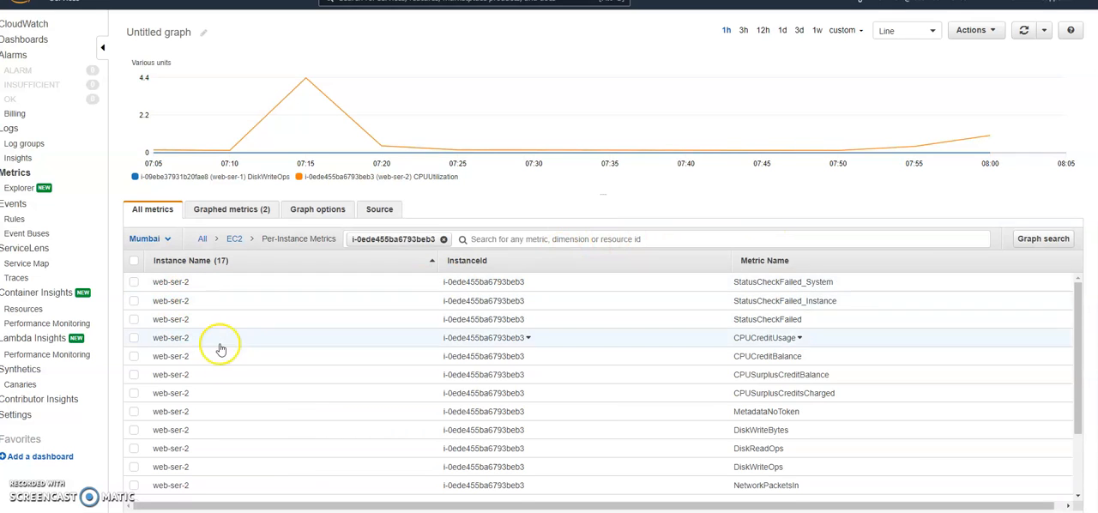
Step: Look through web-ser-2's filtered metrics and add its CPUCreditUsage metric to the graph
{"action": "scroll", "coordinate": [230, 382], "scroll_direction": "down", "scroll_amount": 1}
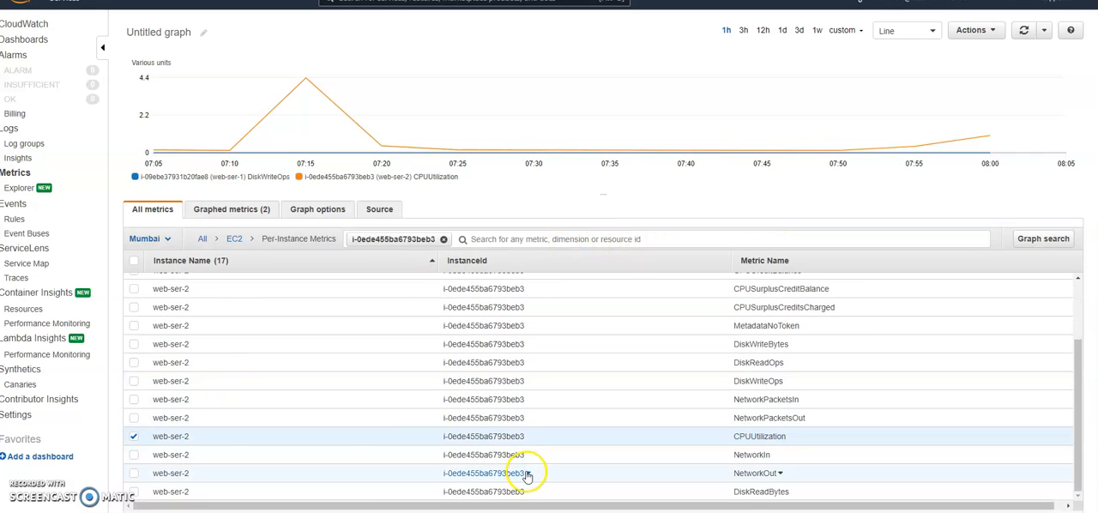
{"action": "scroll", "coordinate": [529, 450], "scroll_direction": "up", "scroll_amount": 2}
{"action": "scroll", "coordinate": [343, 348], "scroll_direction": "down", "scroll_amount": 2}
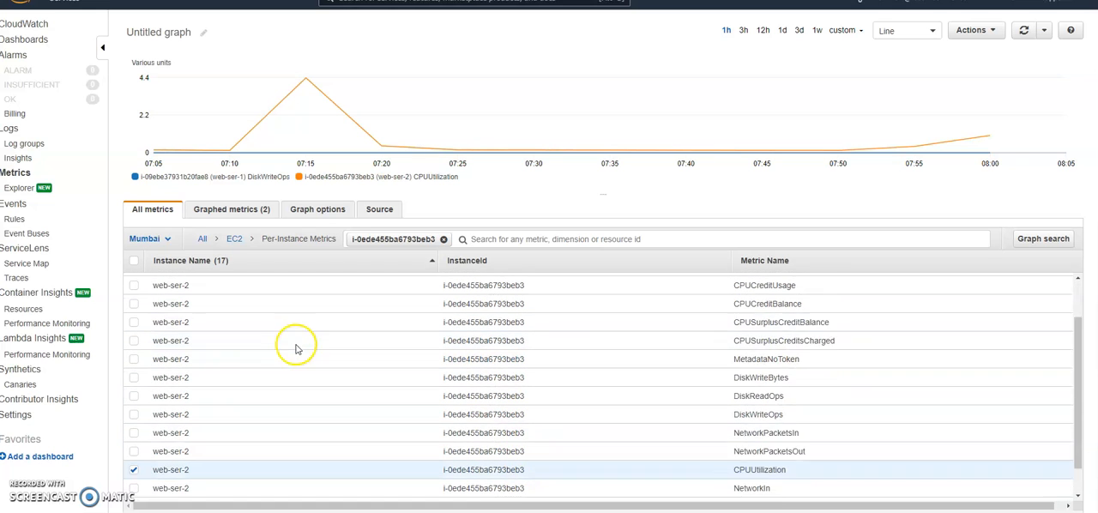
{"action": "scroll", "coordinate": [265, 375], "scroll_direction": "up", "scroll_amount": 1}
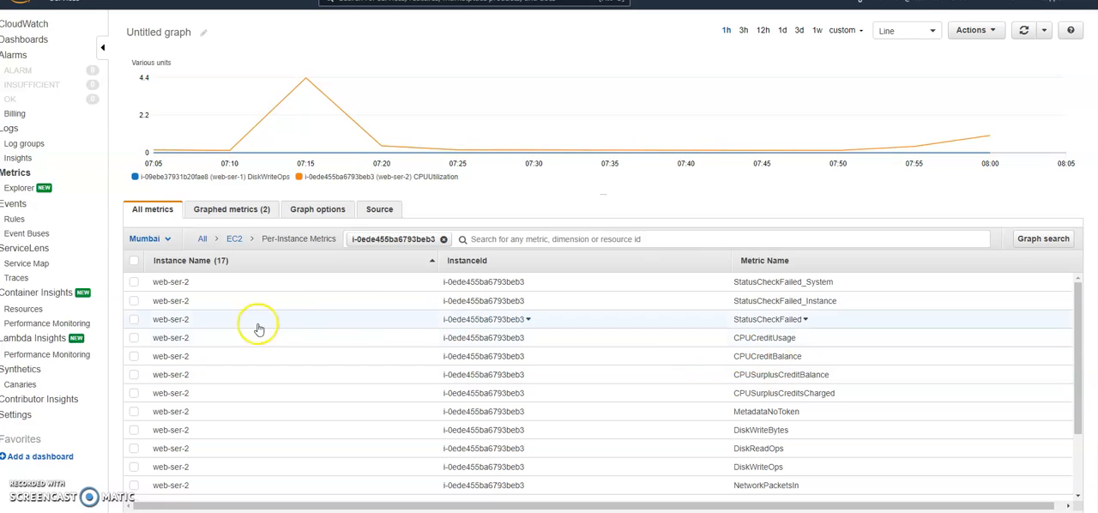
{"action": "left_click", "coordinate": [133, 340]}
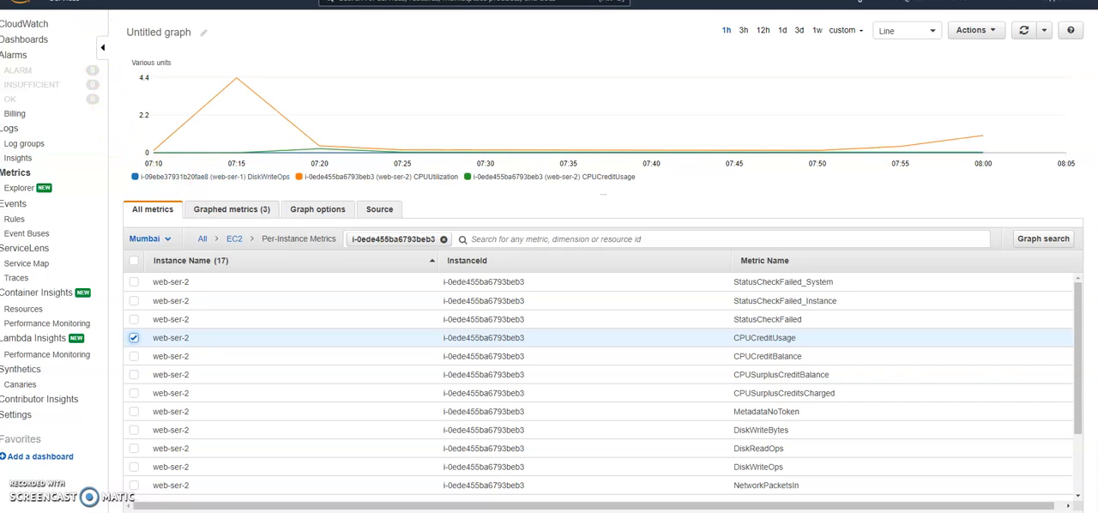
Step: Go to the EC2 service, list the running instances and view the details of web-ser-2
{"action": "left_click", "coordinate": [84, 7]}
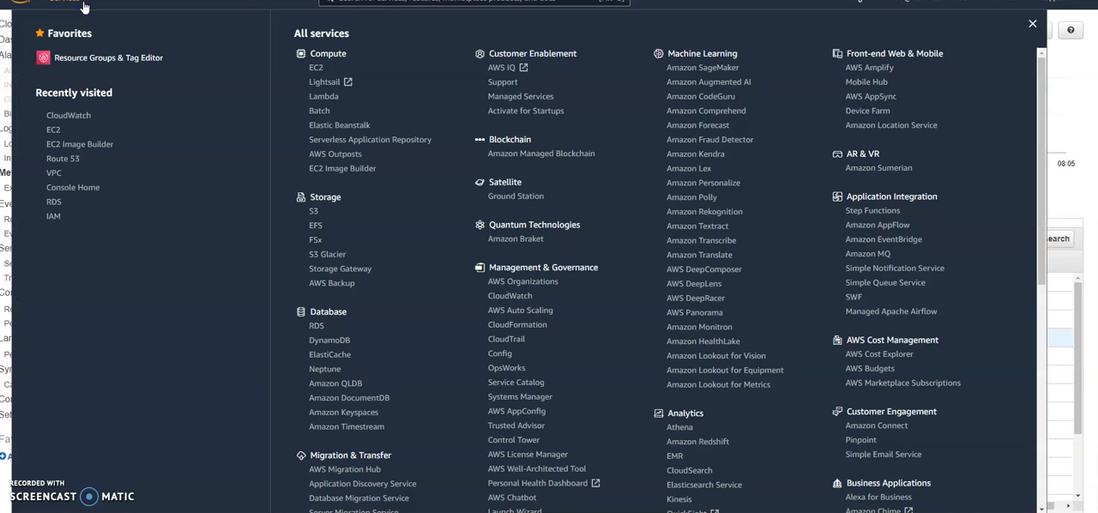
{"action": "left_click", "coordinate": [315, 67]}
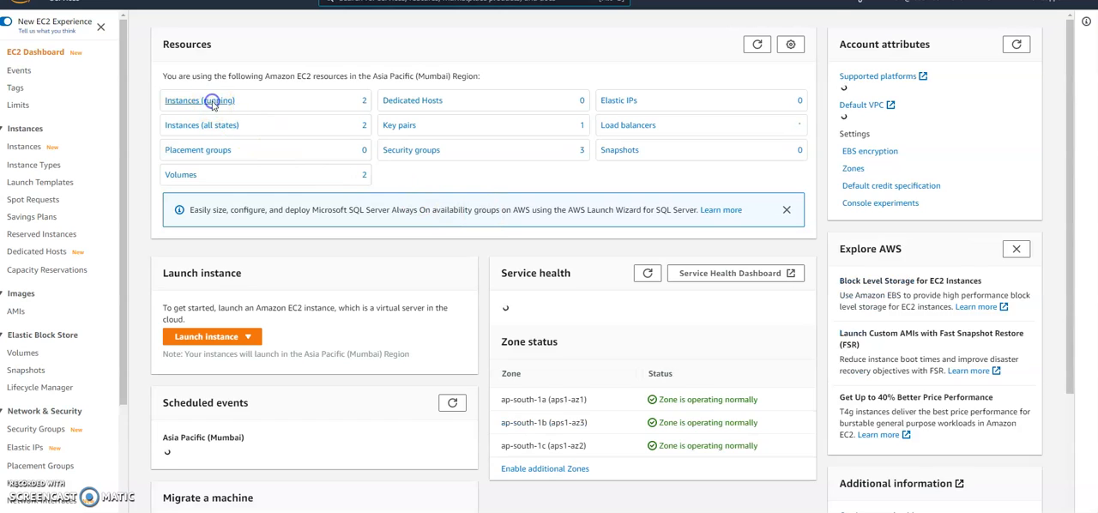
{"action": "left_click", "coordinate": [213, 102]}
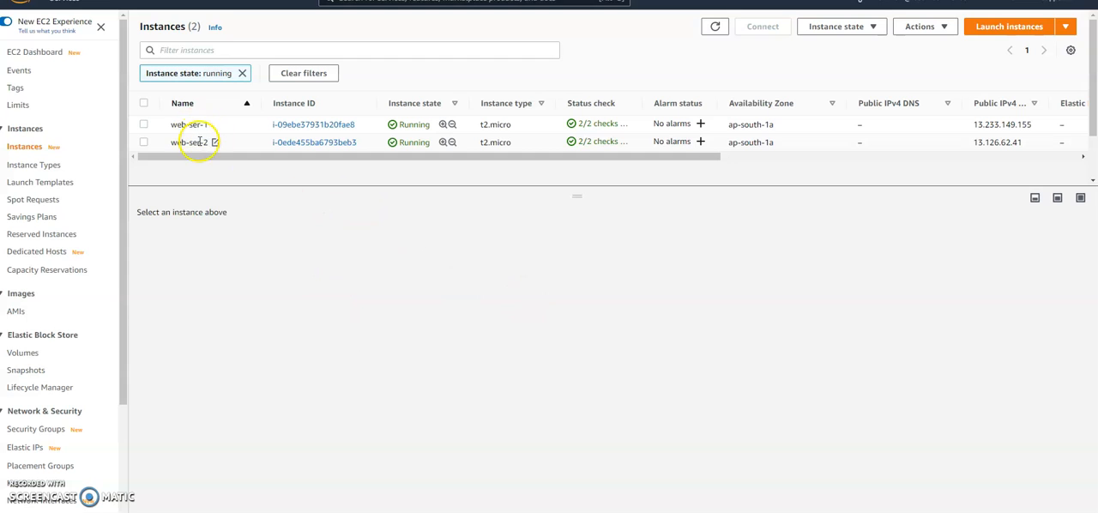
{"action": "left_click", "coordinate": [144, 142]}
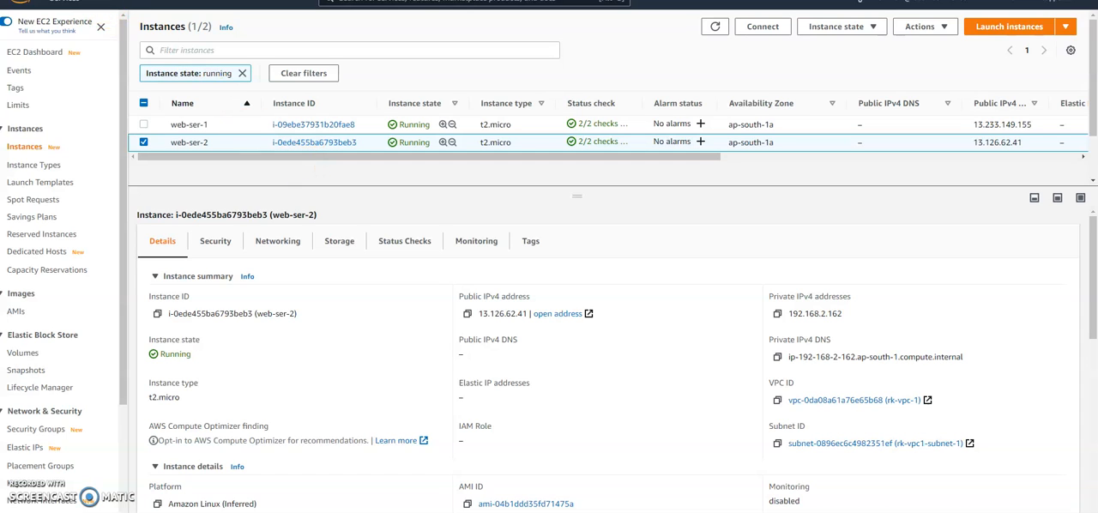
Step: Return to CloudWatch's dashboards and create a new dashboard named CPU-web
{"action": "left_click", "coordinate": [89, 4]}
{"action": "left_click", "coordinate": [509, 300]}
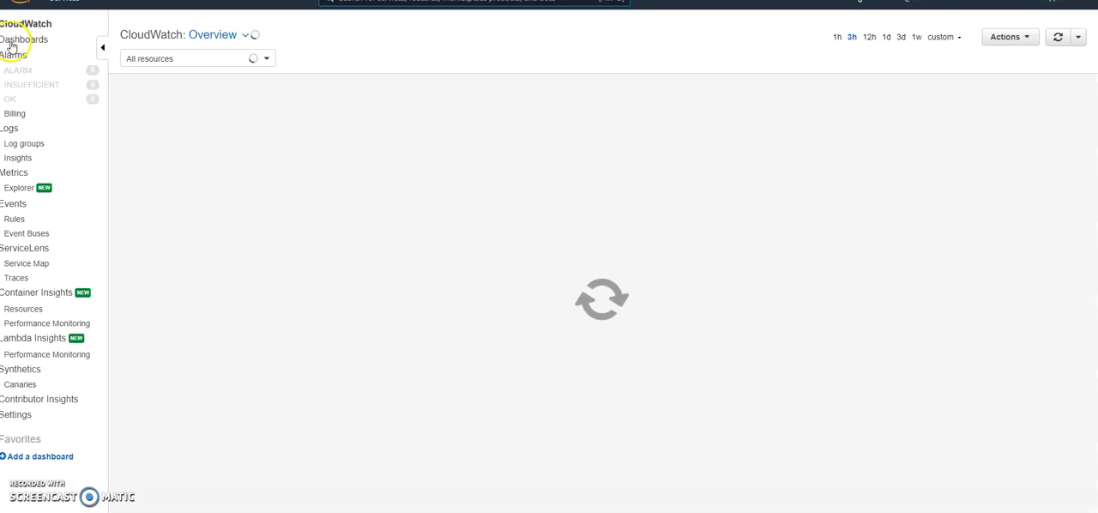
{"action": "left_click", "coordinate": [19, 43]}
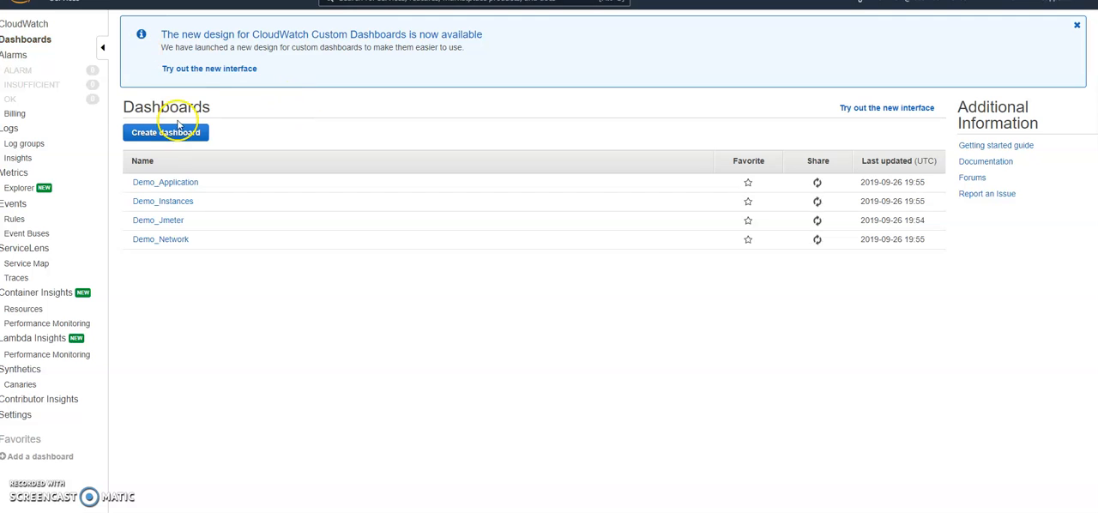
{"action": "left_click", "coordinate": [175, 136]}
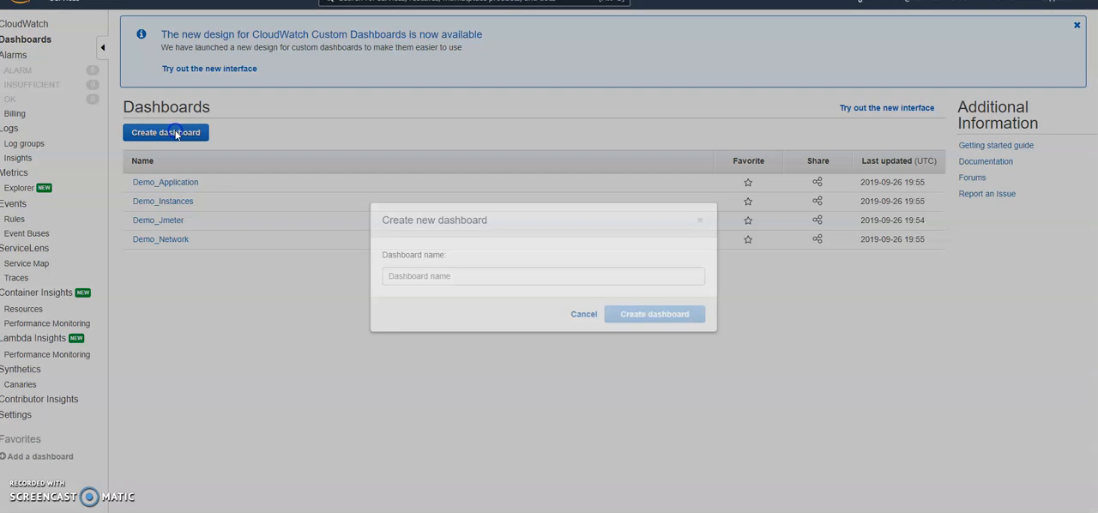
{"action": "left_click", "coordinate": [434, 277]}
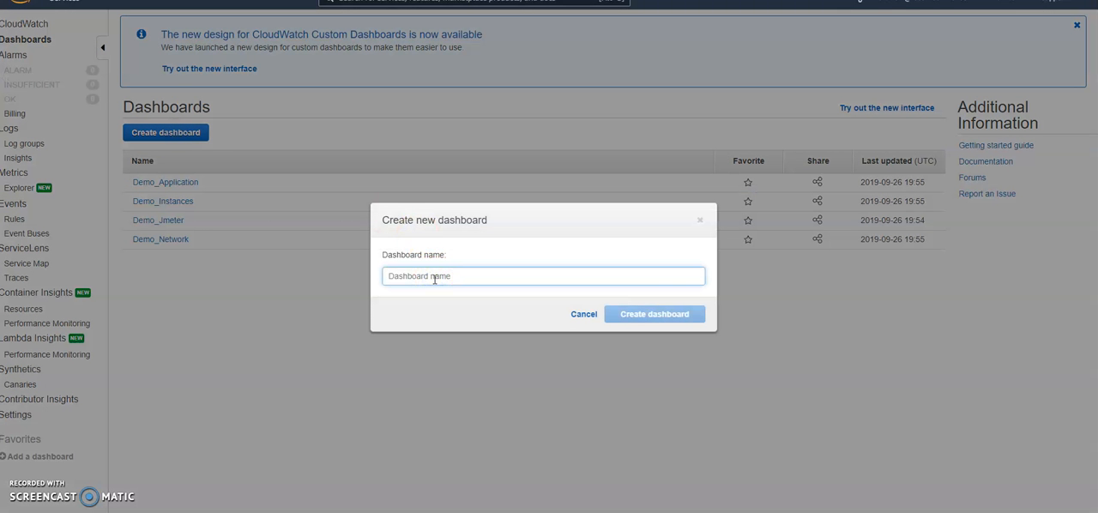
{"action": "type", "text": "cp"}
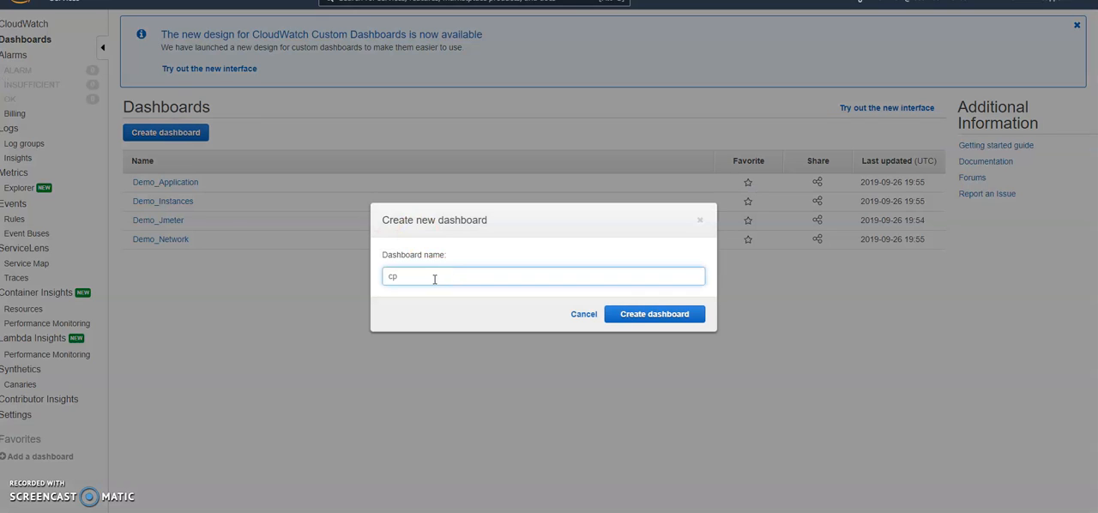
{"action": "key", "text": "BackSpace"}
{"action": "type", "text": "CPU-web"}
{"action": "left_click", "coordinate": [649, 318]}
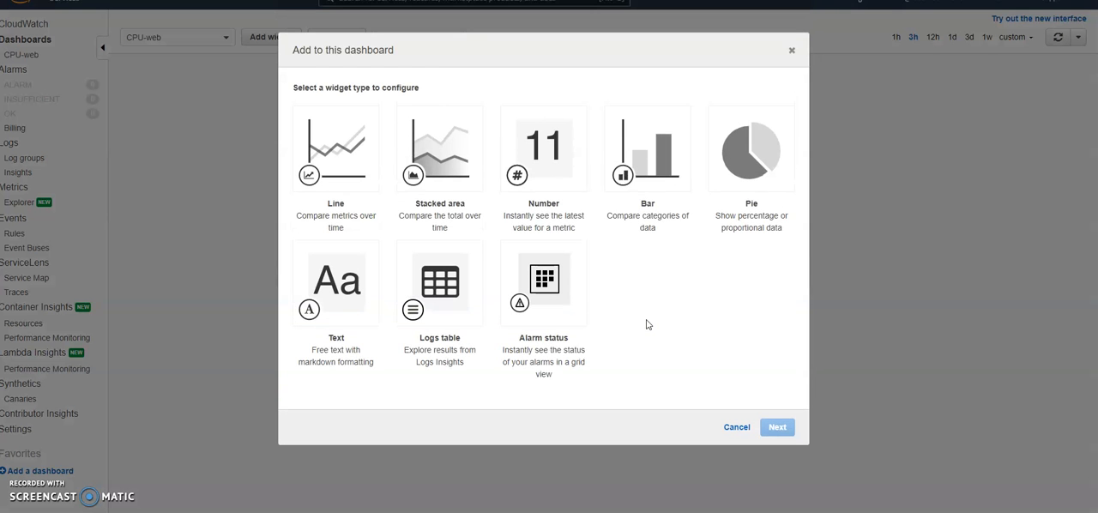
Step: Add a Line widget with Metrics as its data source and browse to the EC2 per-instance metrics
{"action": "left_click", "coordinate": [354, 173]}
{"action": "left_click", "coordinate": [782, 433]}
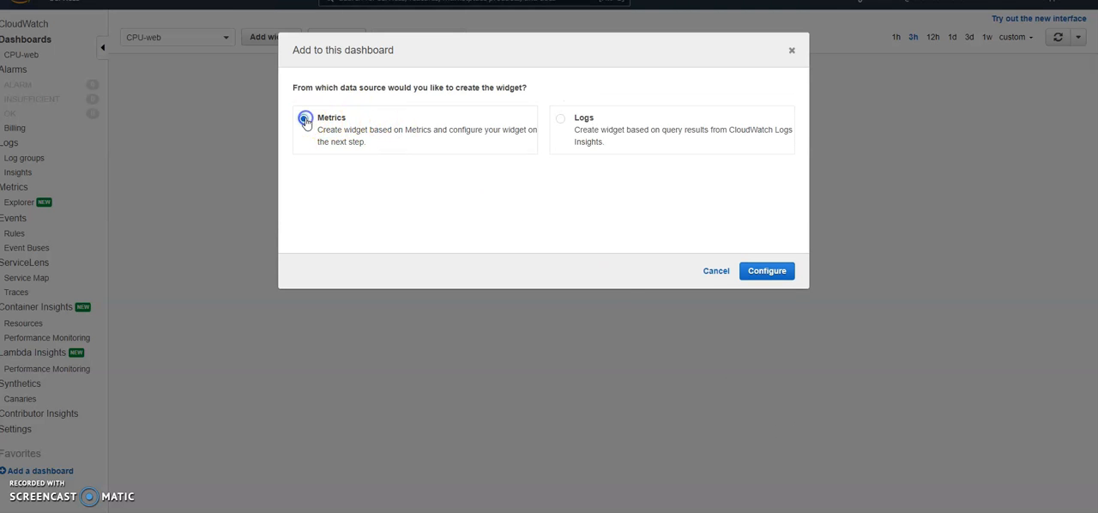
{"action": "left_click", "coordinate": [760, 273]}
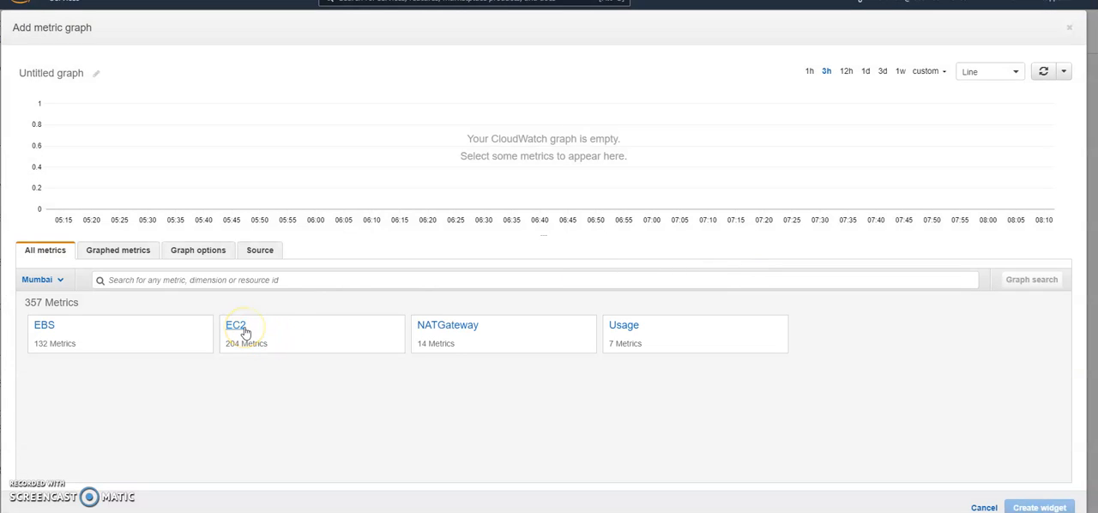
{"action": "left_click", "coordinate": [243, 329]}
{"action": "left_click", "coordinate": [115, 326]}
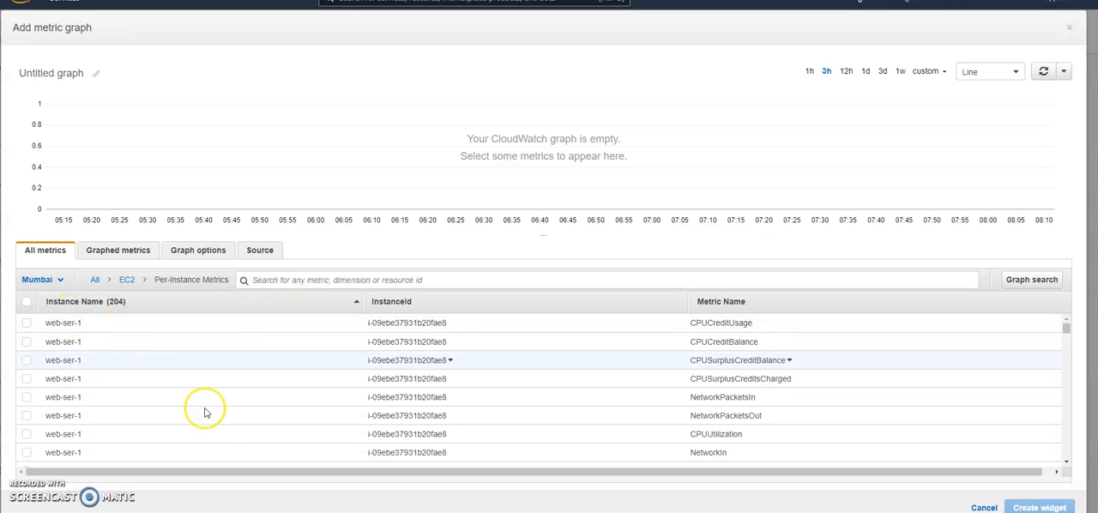
Step: Filter the metrics by web-ser-1's instance ID from the Notepad note and create the widget with its CPUUtilization metric
{"action": "mouse_move", "coordinate": [258, 512]}
{"action": "left_click", "coordinate": [199, 496]}
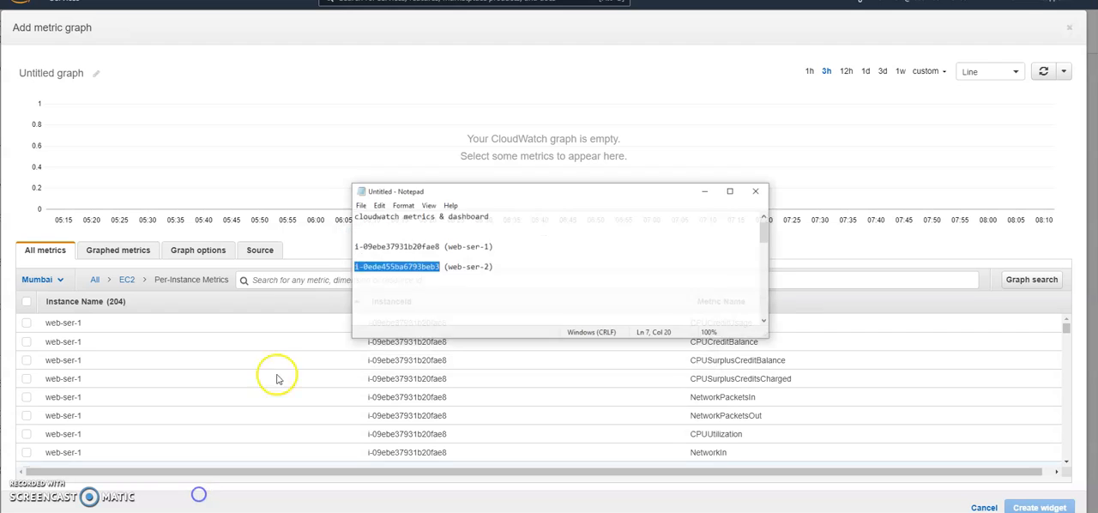
{"action": "left_click_drag", "start_coordinate": [359, 234], "coordinate": [434, 234]}
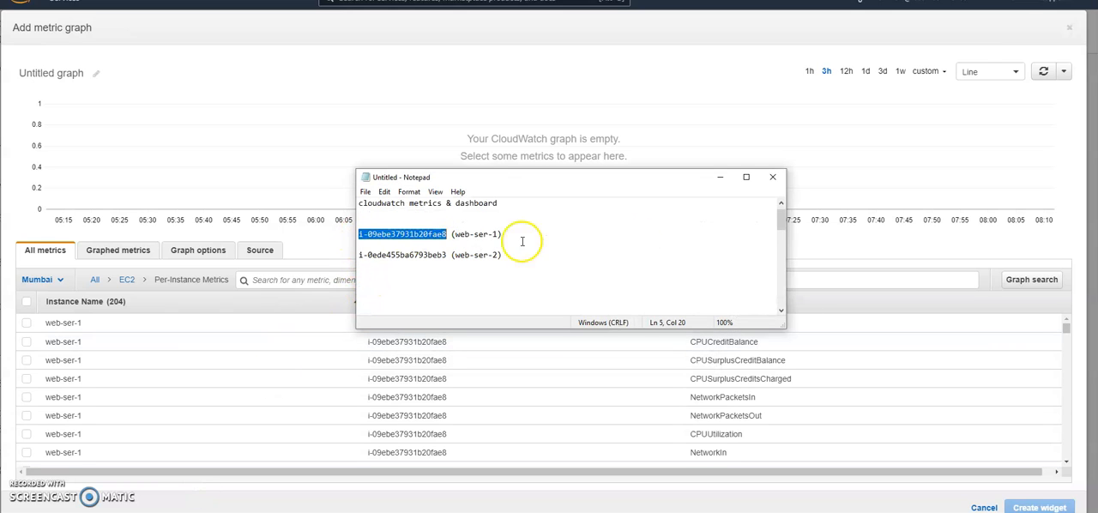
{"action": "left_click", "coordinate": [726, 180]}
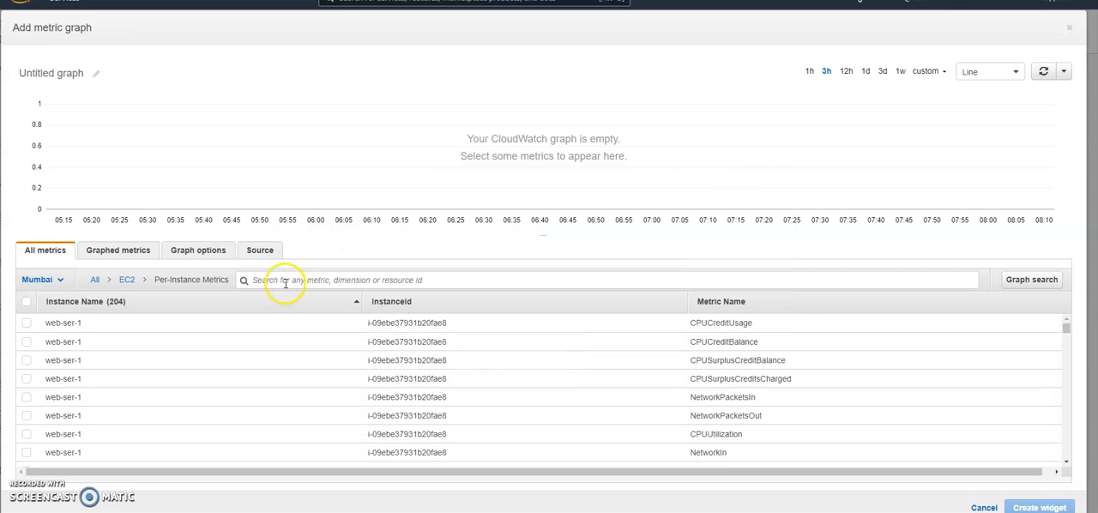
{"action": "type", "text": "i-09ebe37931b20fae8"}
{"action": "key", "text": "Return"}
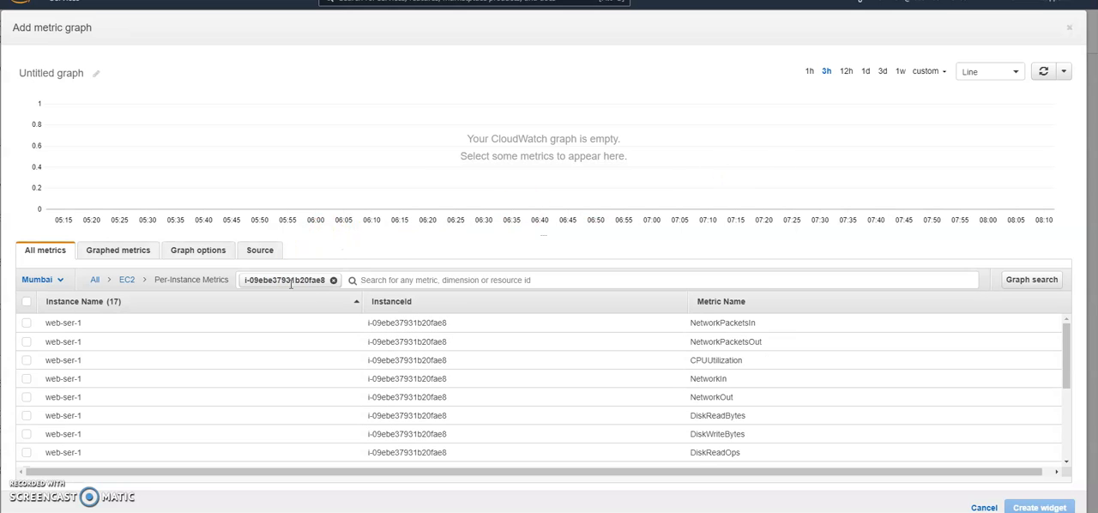
{"action": "left_click", "coordinate": [28, 362]}
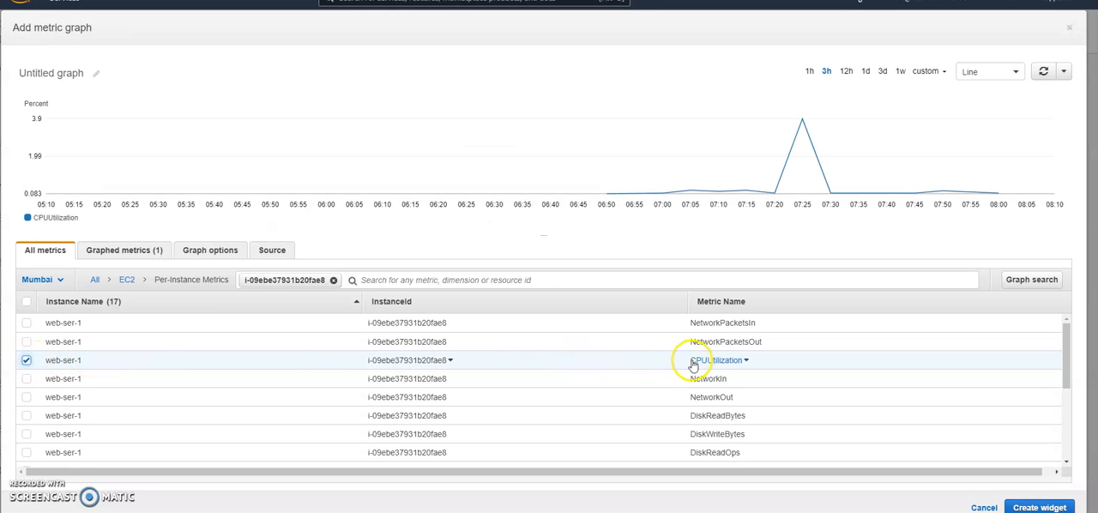
{"action": "left_click", "coordinate": [1039, 507]}
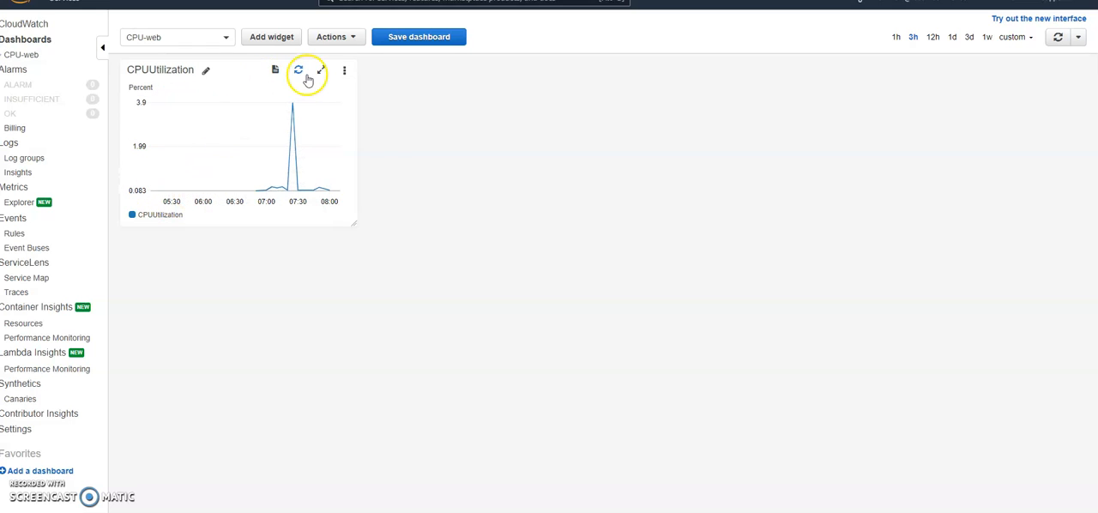
Step: Inspect the CPUUtilization widget's option for viewing logs in its time range and its title editor
{"action": "left_click", "coordinate": [278, 72]}
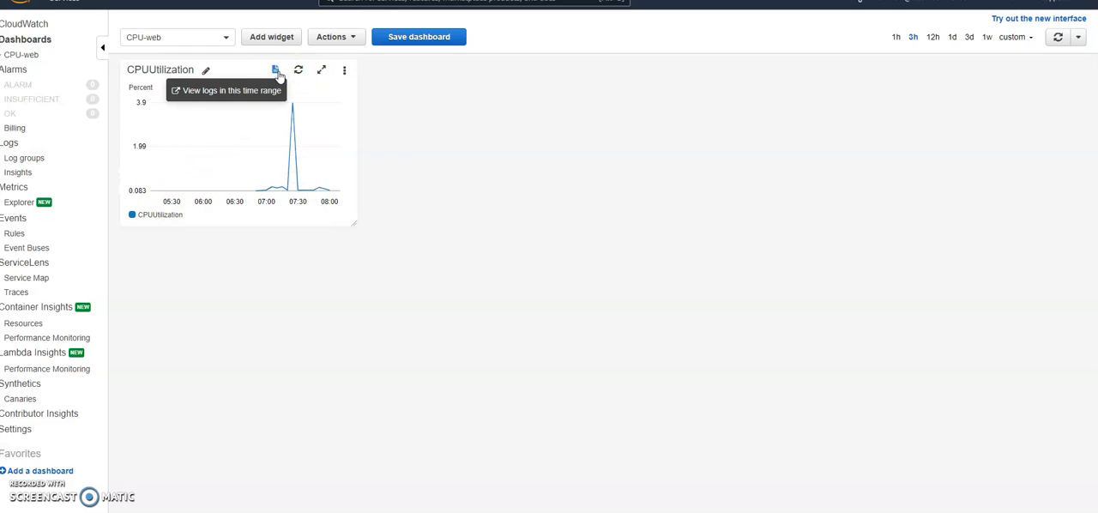
{"action": "left_click", "coordinate": [441, 122]}
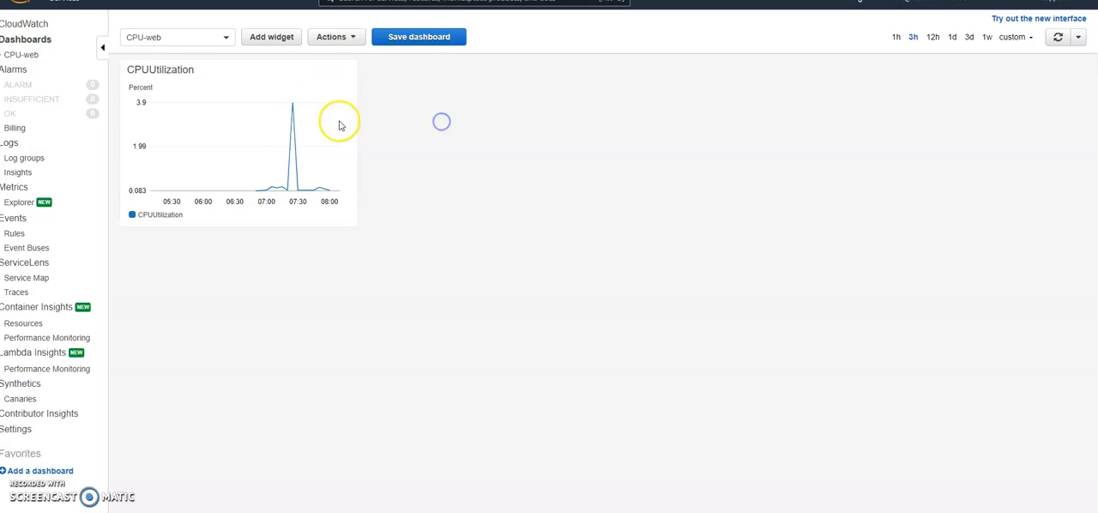
{"action": "left_click", "coordinate": [206, 73]}
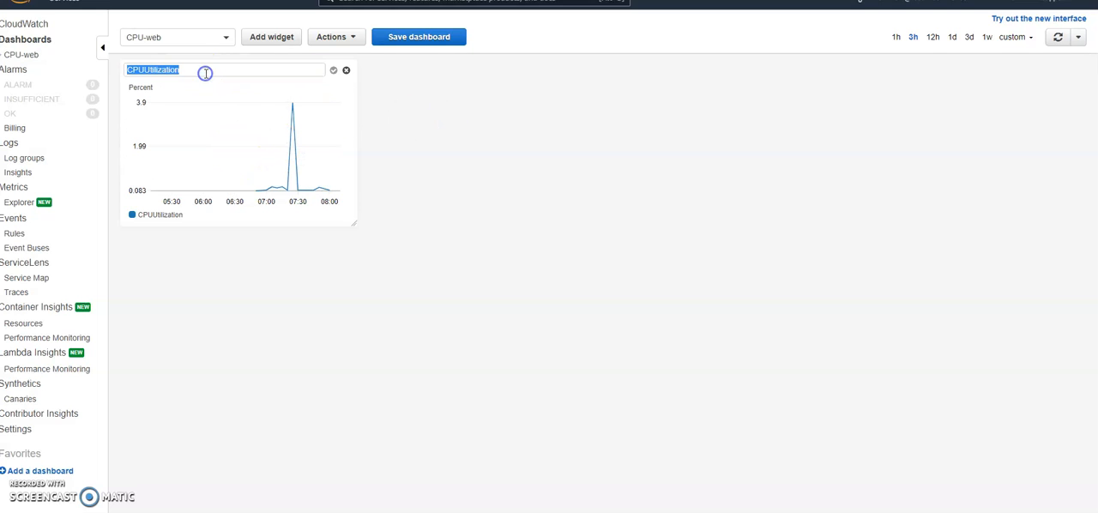
{"action": "left_click", "coordinate": [489, 138]}
Step: Add a Stacked area widget to the CPU-web dashboard and browse to the EC2 per-instance metrics
{"action": "left_click", "coordinate": [265, 40]}
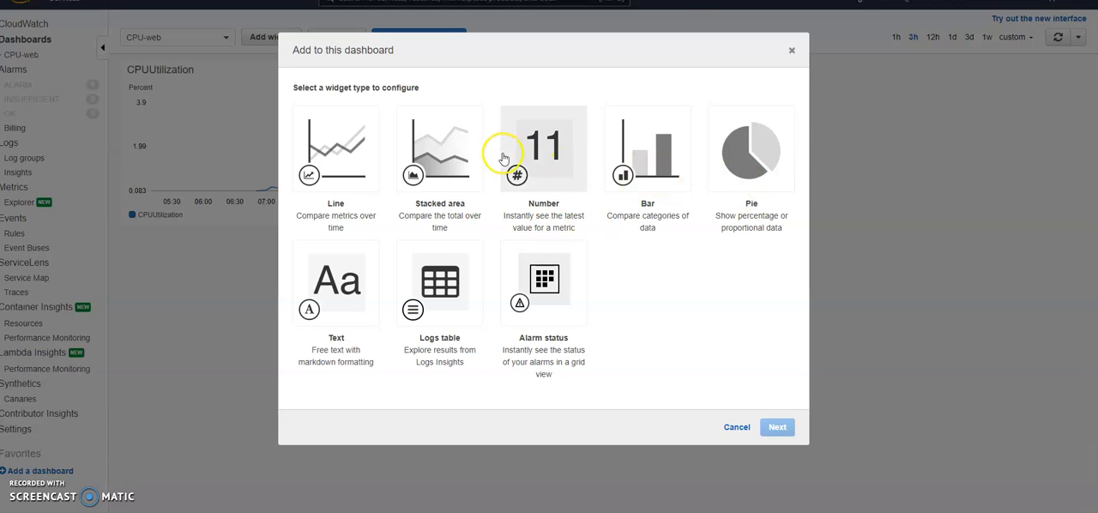
{"action": "left_click", "coordinate": [472, 157]}
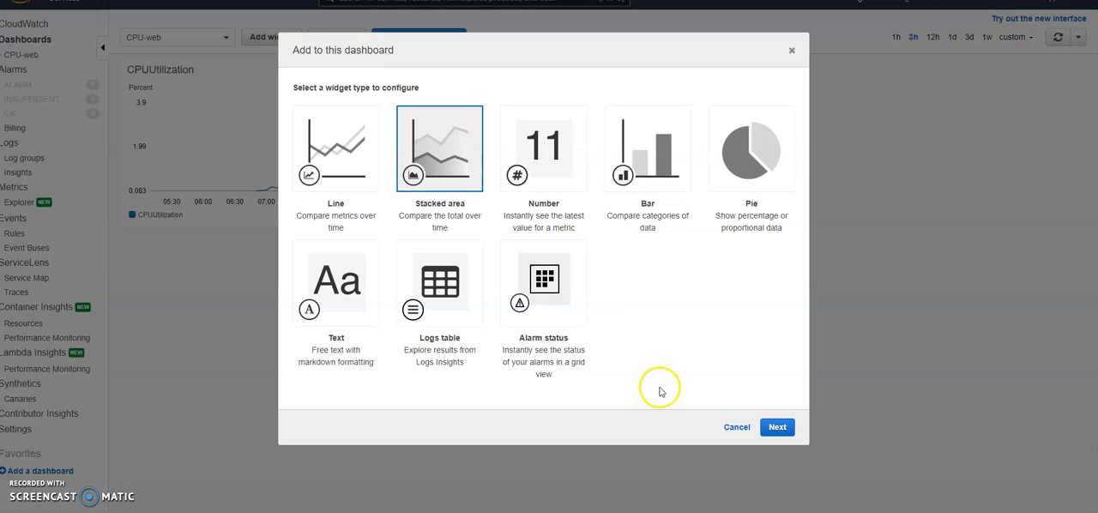
{"action": "left_click", "coordinate": [777, 427]}
{"action": "left_click", "coordinate": [306, 118]}
{"action": "left_click", "coordinate": [772, 271]}
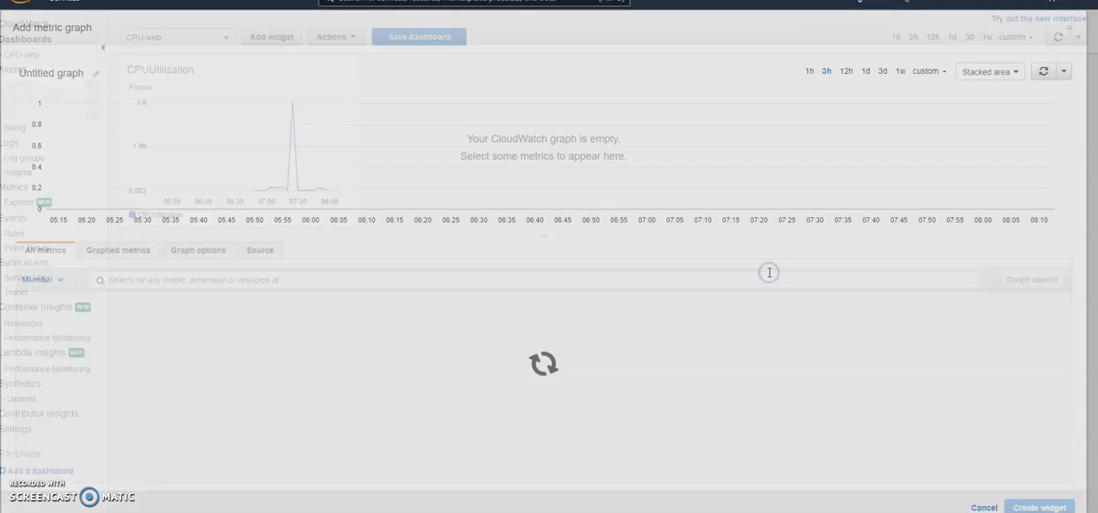
{"action": "left_click", "coordinate": [246, 321]}
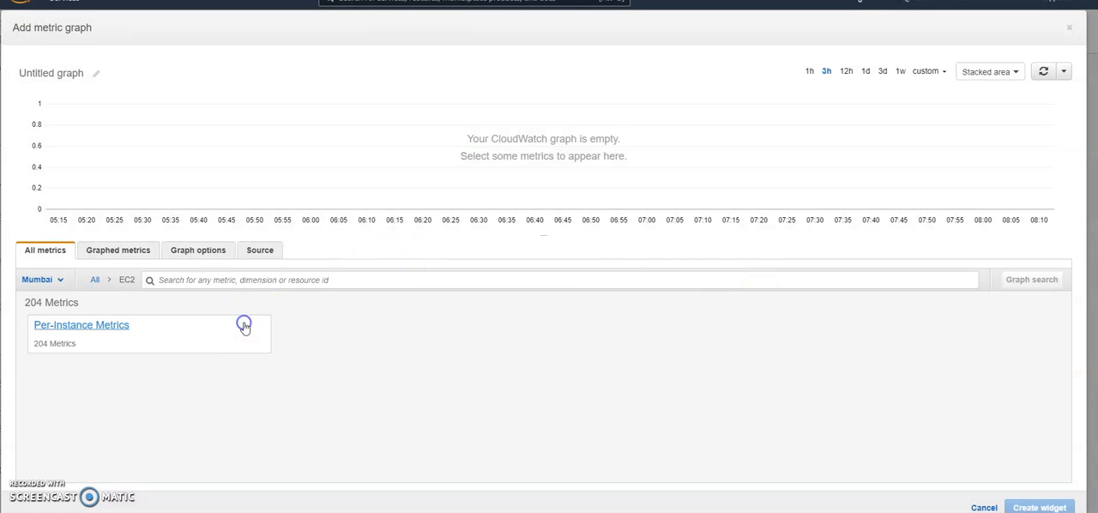
{"action": "left_click", "coordinate": [86, 325]}
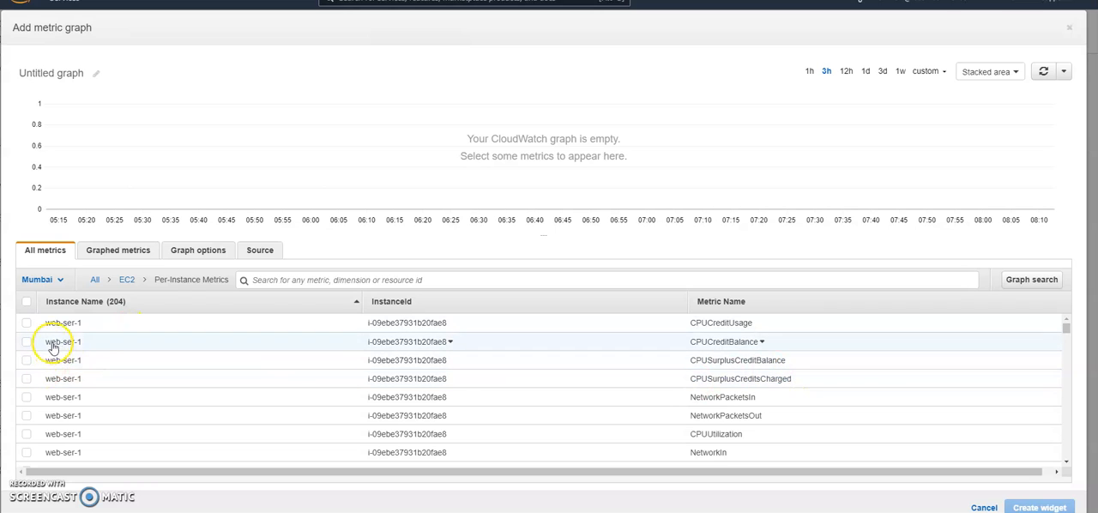
Step: Select web-ser-2's CPUUtilization metric, preview it over 1 hour, and create the widget
{"action": "scroll", "coordinate": [75, 382], "scroll_direction": "down", "scroll_amount": 2}
{"action": "scroll", "coordinate": [77, 390], "scroll_direction": "down", "scroll_amount": 5}
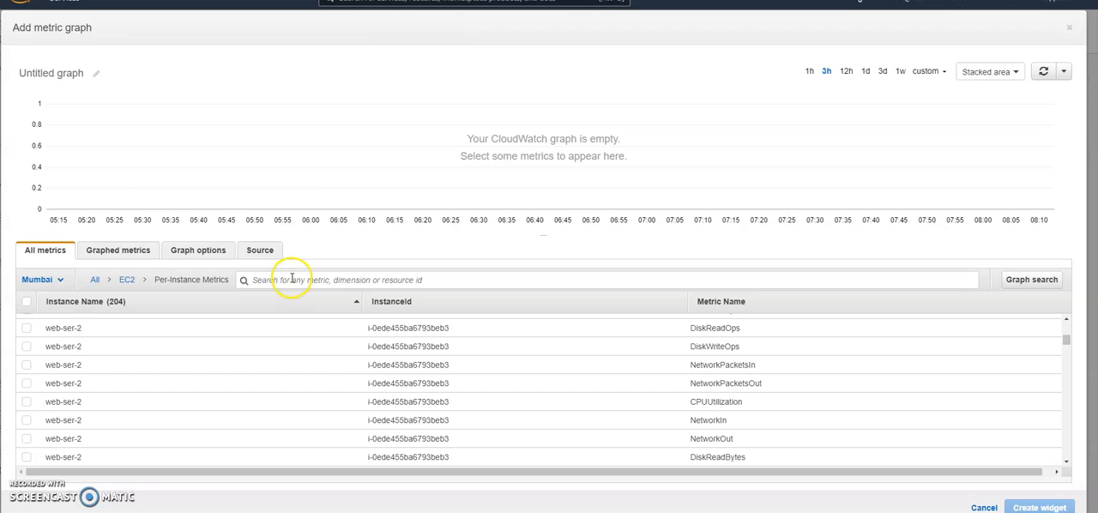
{"action": "left_click", "coordinate": [27, 403]}
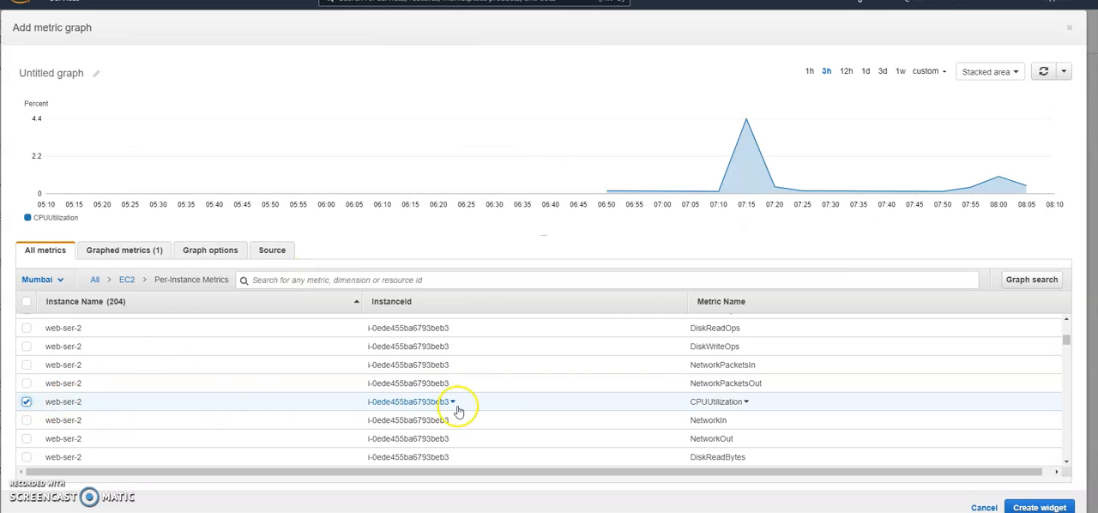
{"action": "left_click", "coordinate": [810, 73]}
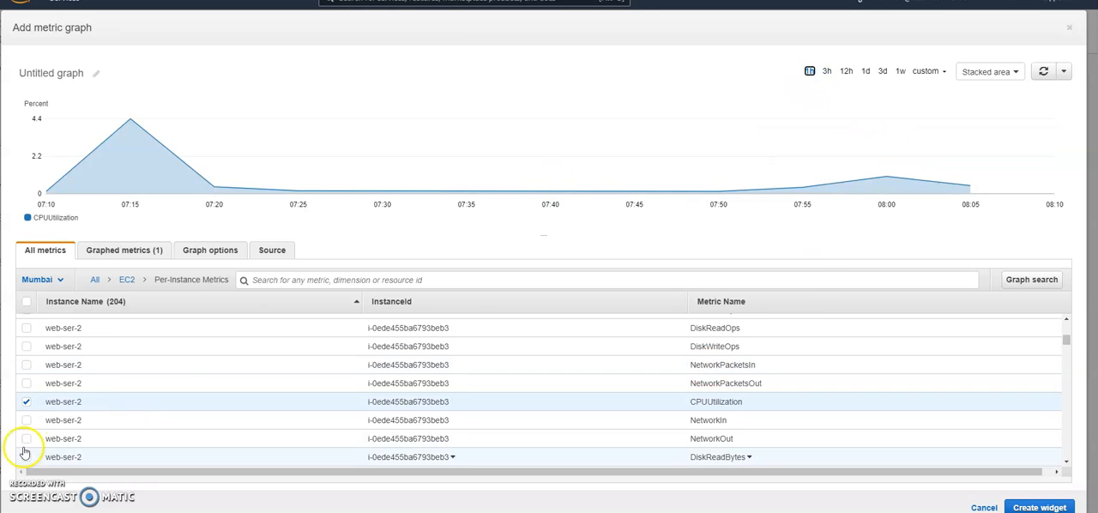
{"action": "left_click", "coordinate": [1038, 506]}
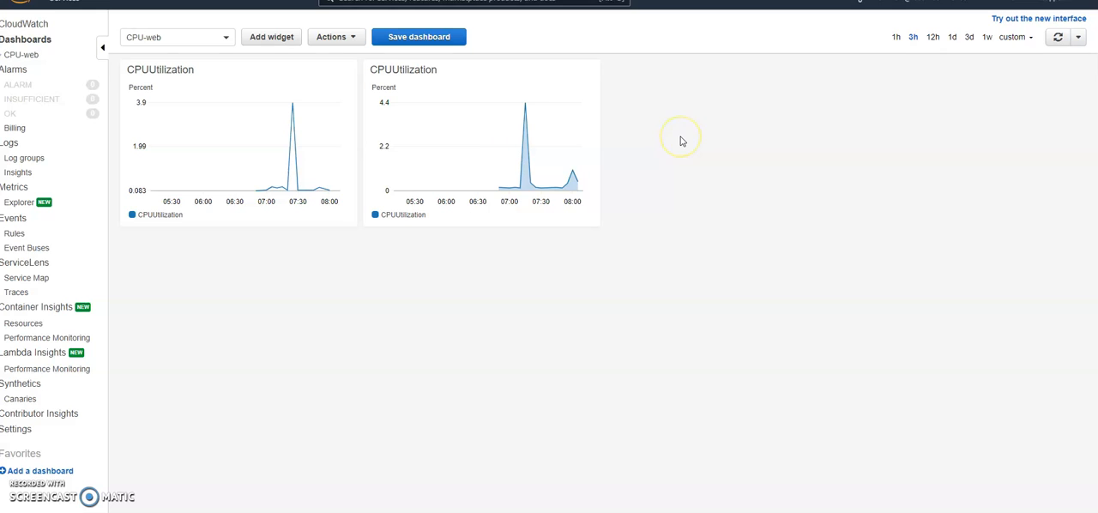
Step: Compare both CPUUtilization widgets over 1-hour, 3-hour and 12-hour ranges, leaving the dashboard's time range at 1 hour
{"action": "left_click", "coordinate": [896, 37]}
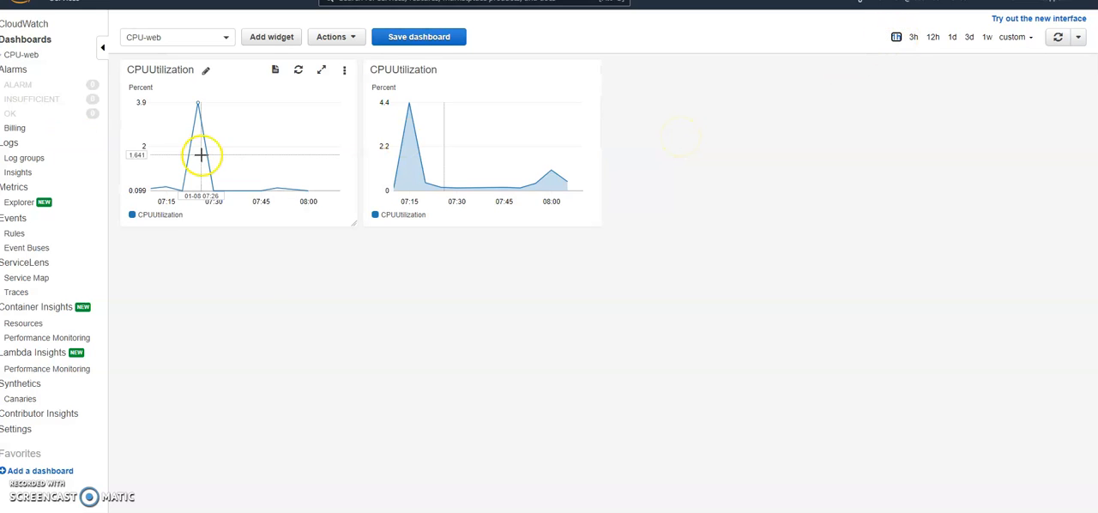
{"action": "left_click", "coordinate": [914, 37]}
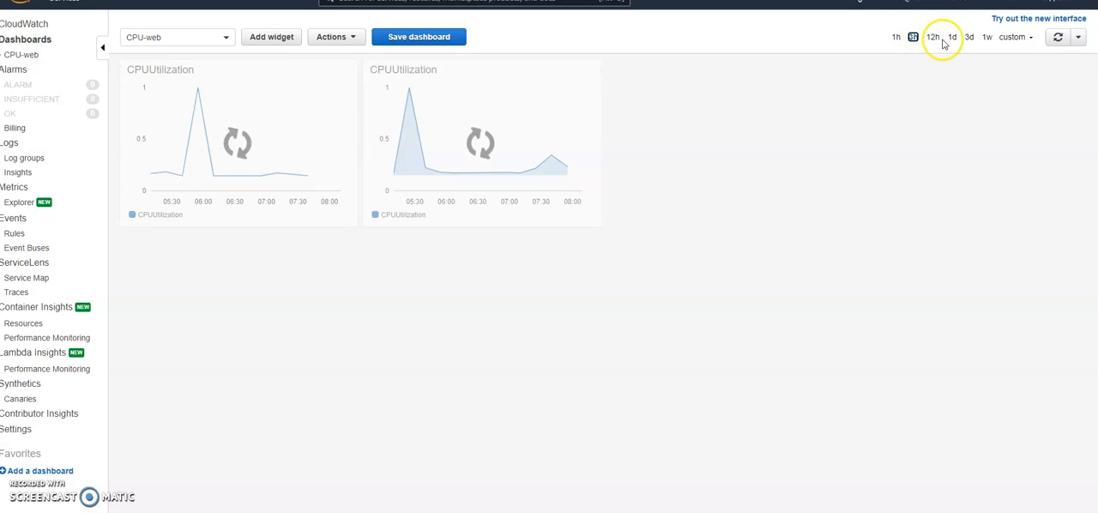
{"action": "left_click", "coordinate": [935, 38]}
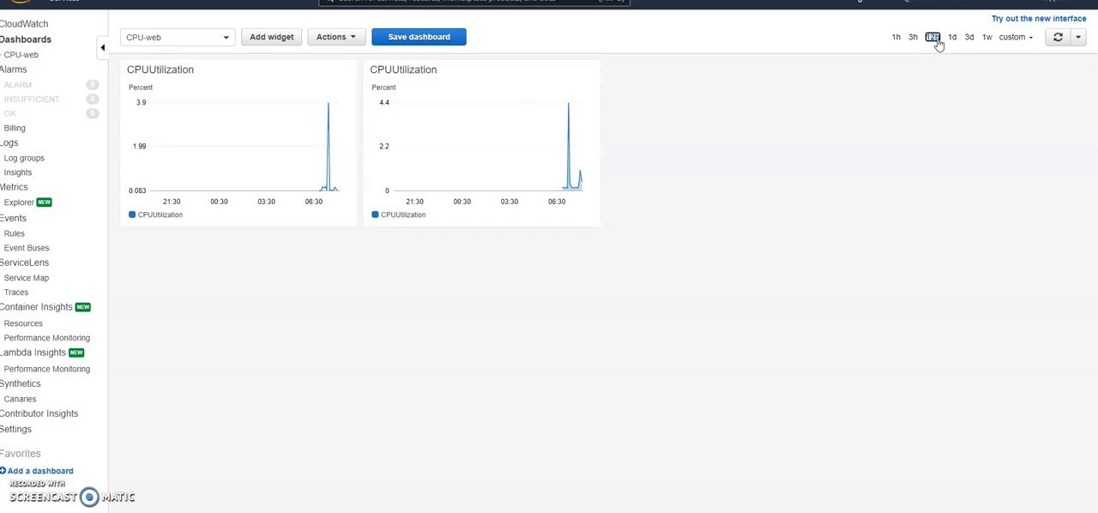
{"action": "left_click", "coordinate": [896, 37]}
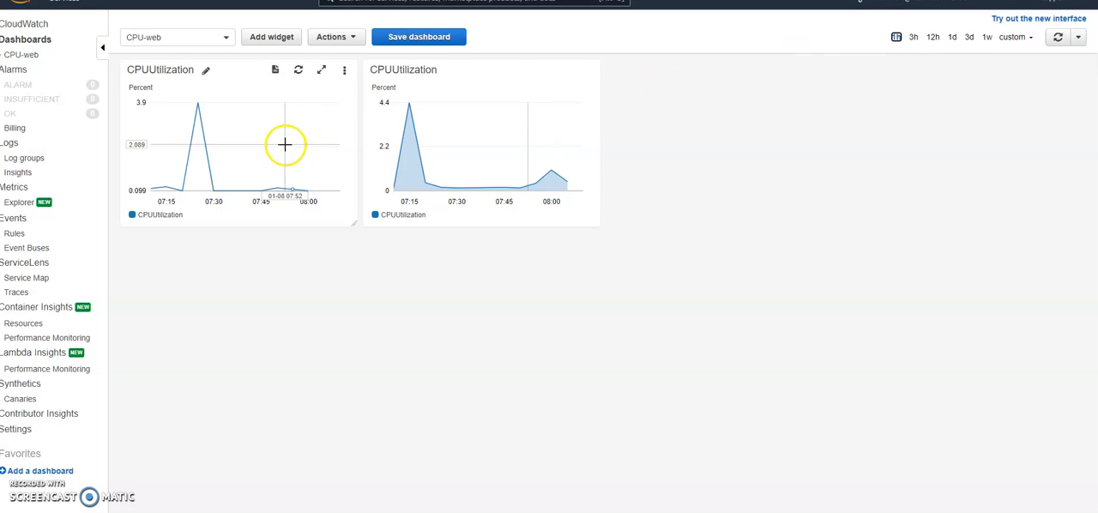
{"action": "mouse_move", "coordinate": [581, 149]}
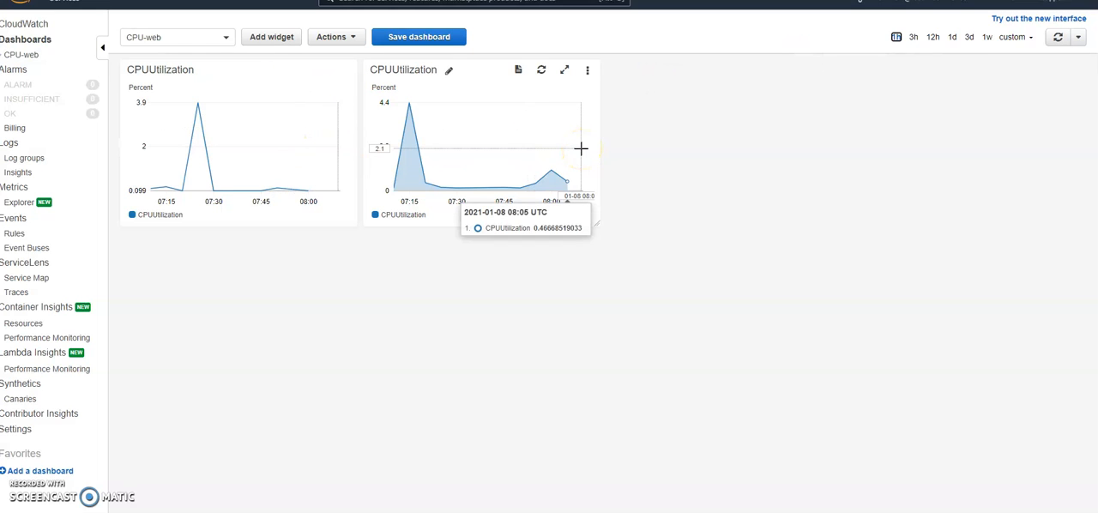
{"action": "left_click", "coordinate": [702, 362]}
{"action": "left_click", "coordinate": [687, 352]}
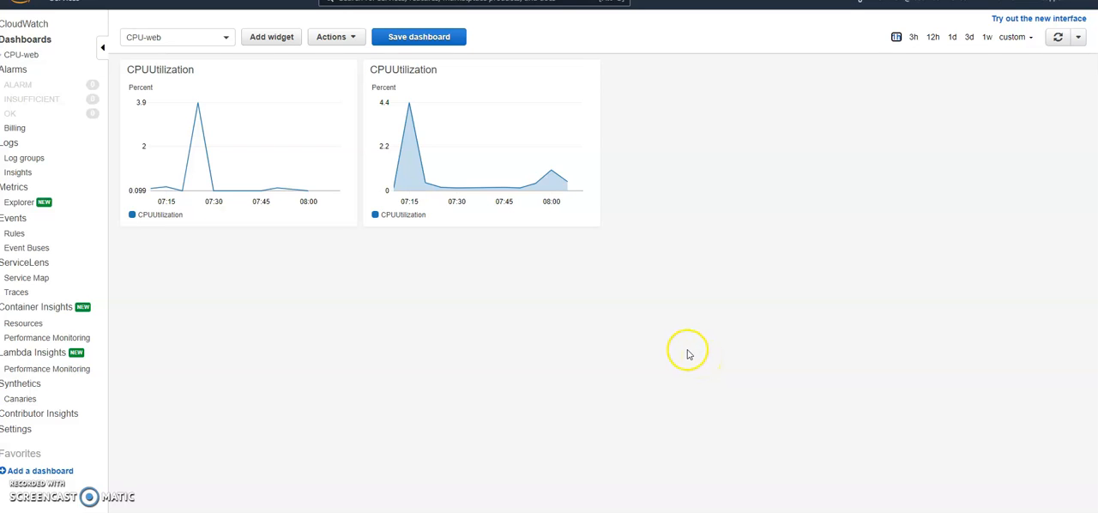